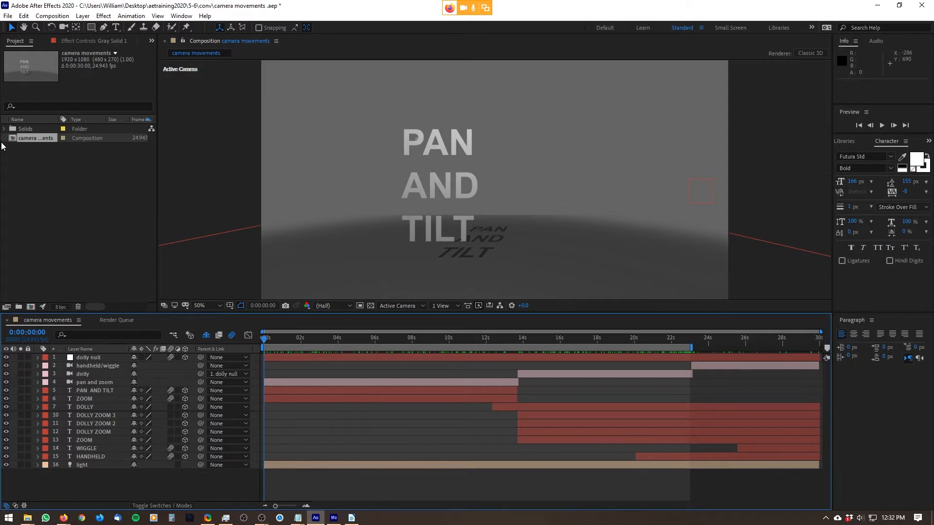
Add the camera movements composition to the render queue.
{"action": "left_click", "coordinate": [51, 17]}
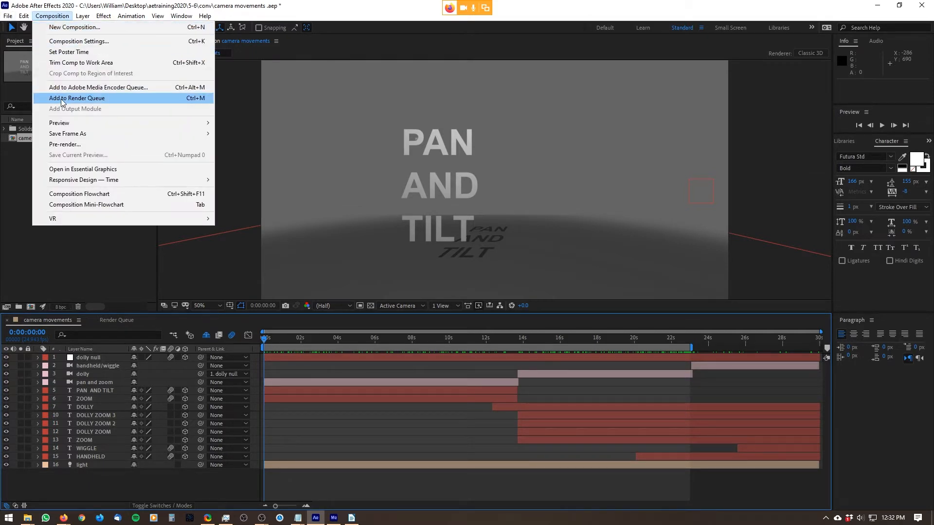
{"action": "left_click", "coordinate": [112, 101]}
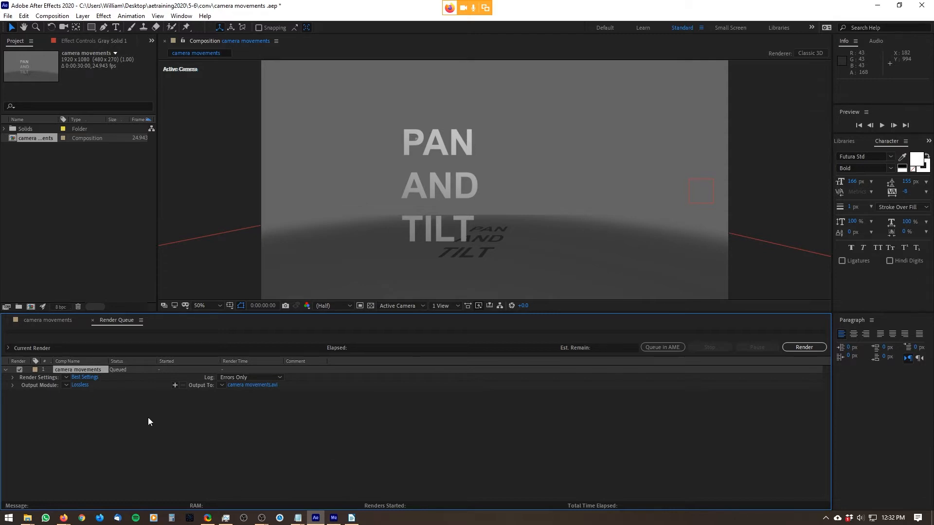
Examine the quality and resolution options in the queued composition's render settings.
{"action": "left_click", "coordinate": [93, 377]}
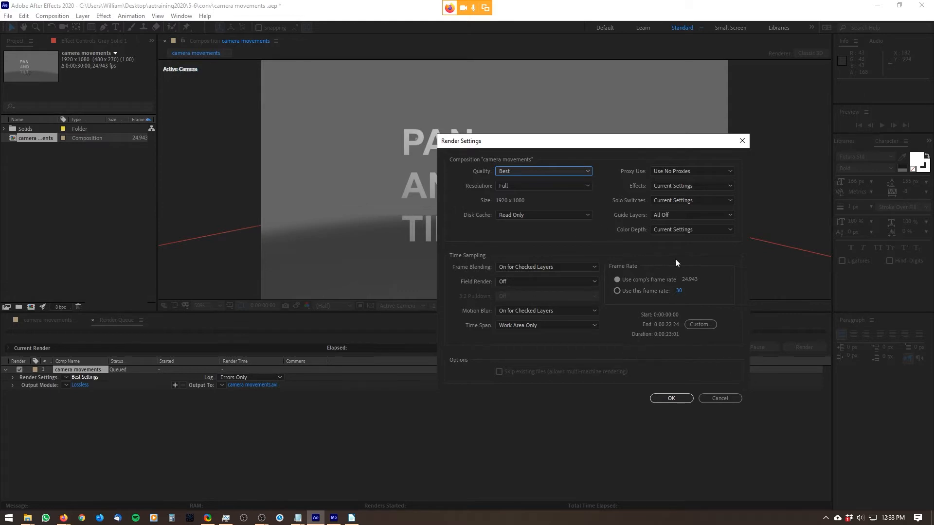
{"action": "left_click", "coordinate": [499, 170]}
{"action": "left_click", "coordinate": [459, 197]}
{"action": "left_click", "coordinate": [509, 186]}
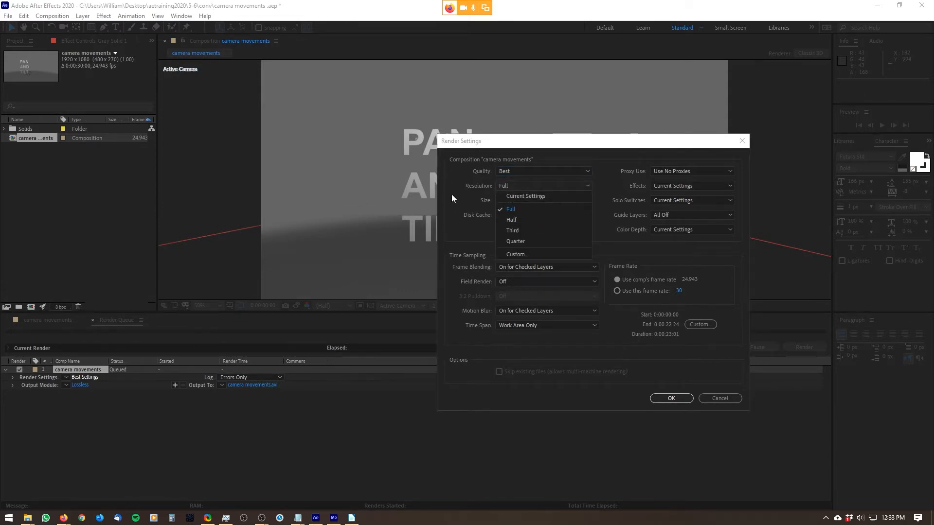
{"action": "left_click", "coordinate": [509, 188]}
{"action": "left_click", "coordinate": [513, 186]}
{"action": "left_click", "coordinate": [455, 256]}
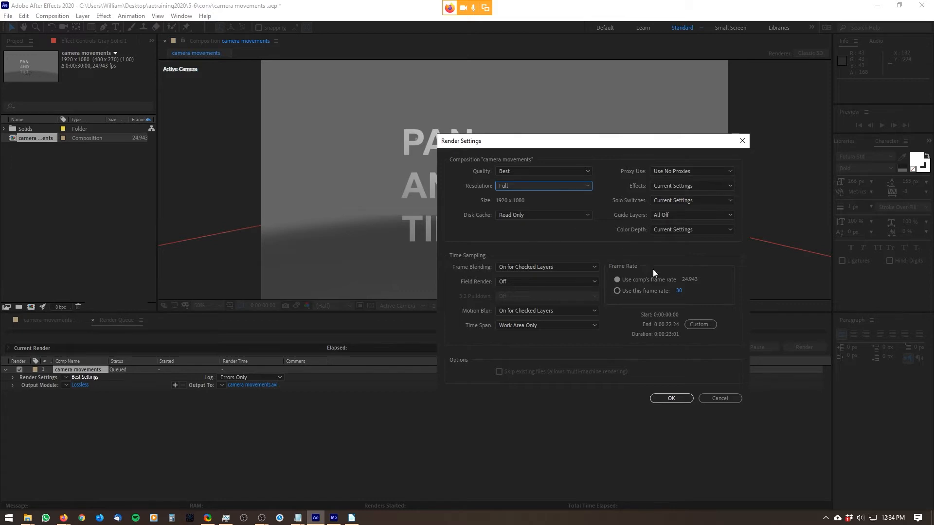
{"action": "left_click", "coordinate": [573, 310]}
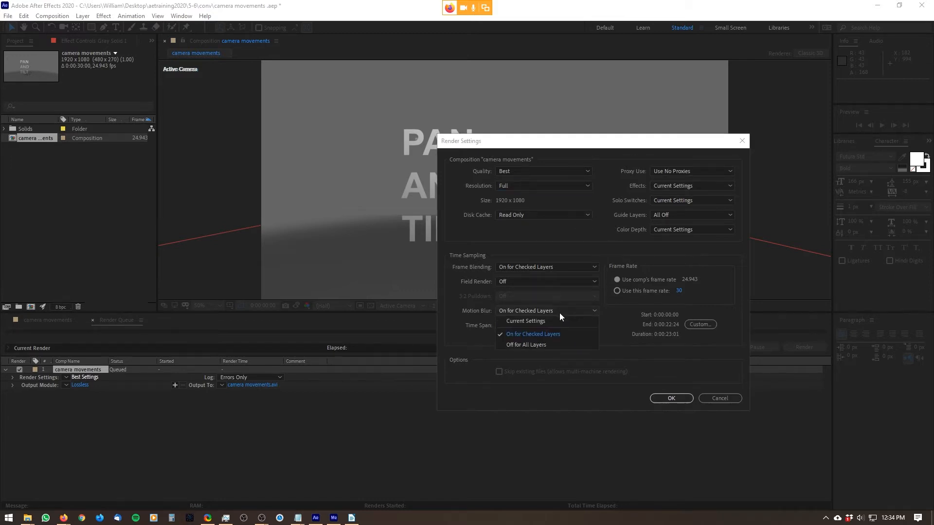
{"action": "left_click", "coordinate": [559, 346]}
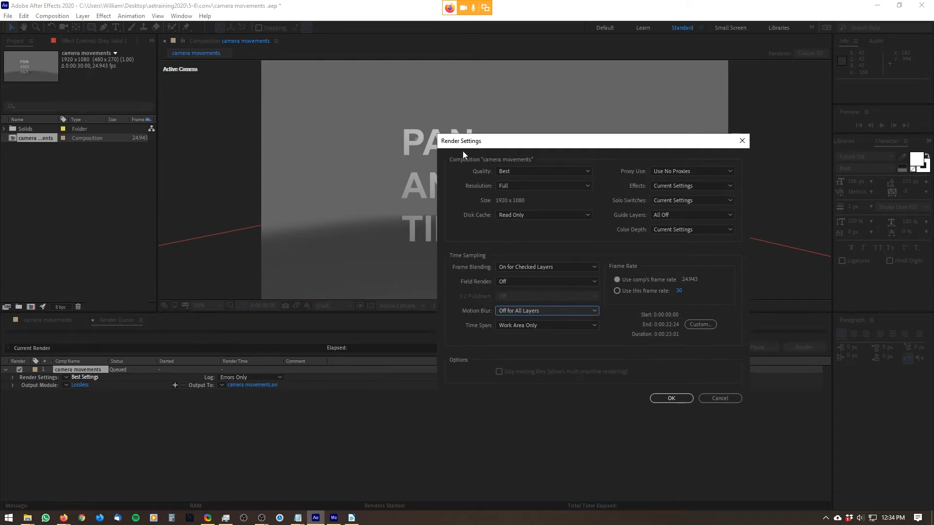
{"action": "left_click", "coordinate": [534, 312]}
{"action": "left_click", "coordinate": [508, 343]}
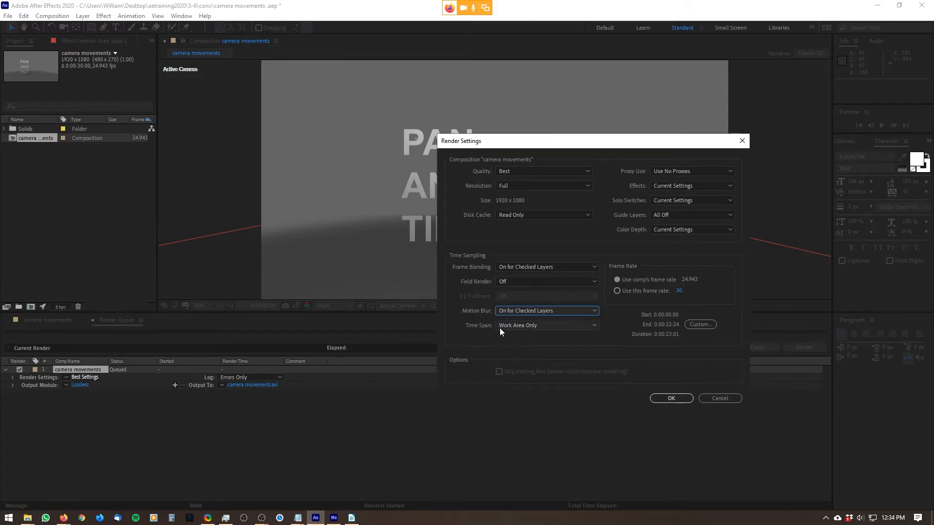
{"action": "left_click", "coordinate": [521, 326]}
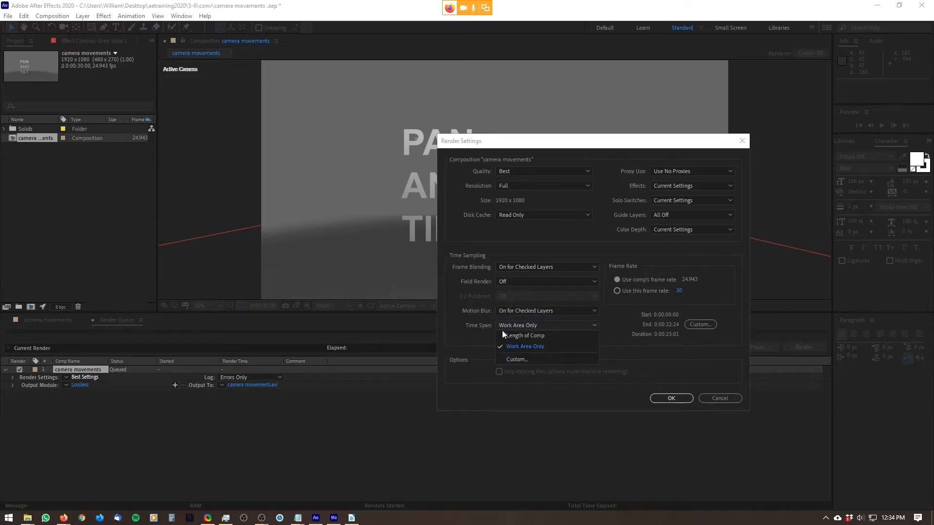
{"action": "left_click", "coordinate": [525, 346]}
{"action": "left_click", "coordinate": [720, 398]}
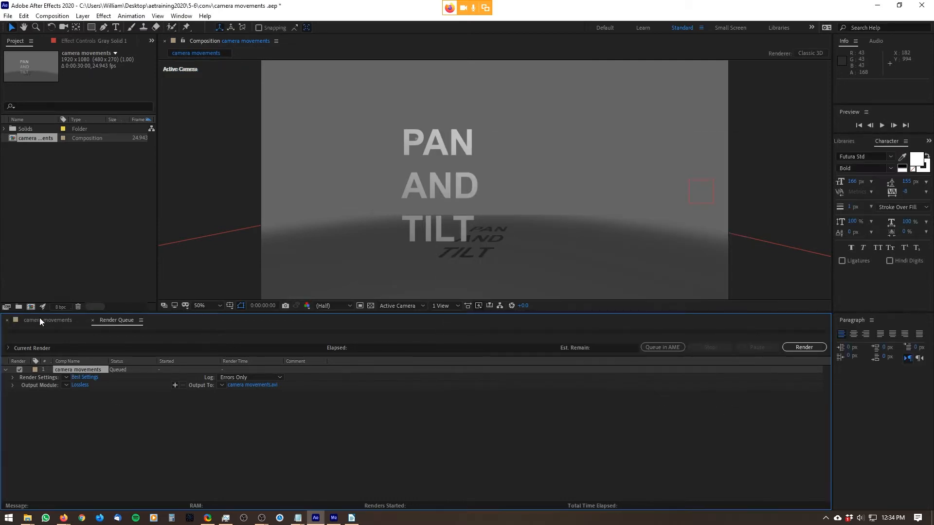
Try starting the composition's work area at 0:00:22:14, and restore its start to 0:00:00:00.
{"action": "left_click", "coordinate": [39, 319]}
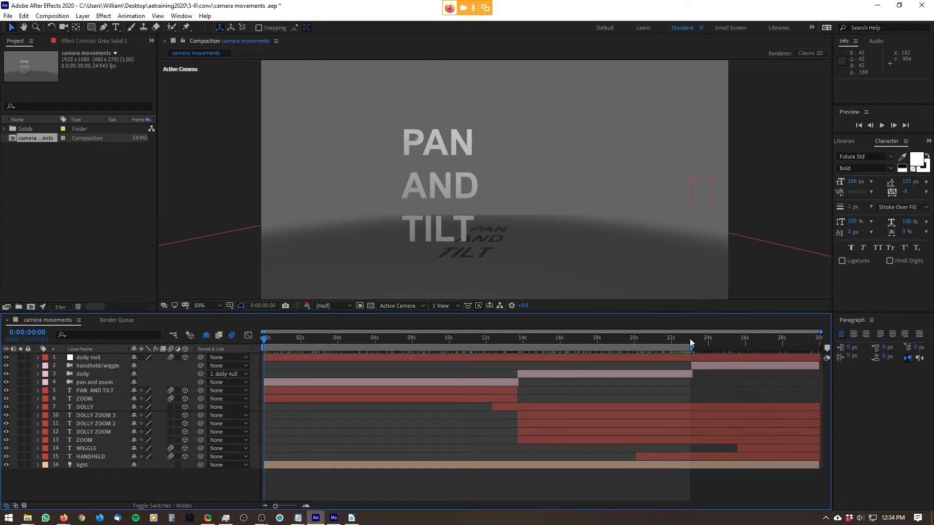
{"action": "left_click_drag", "start_coordinate": [690, 338], "coordinate": [260, 347]}
{"action": "left_click", "coordinate": [691, 337]}
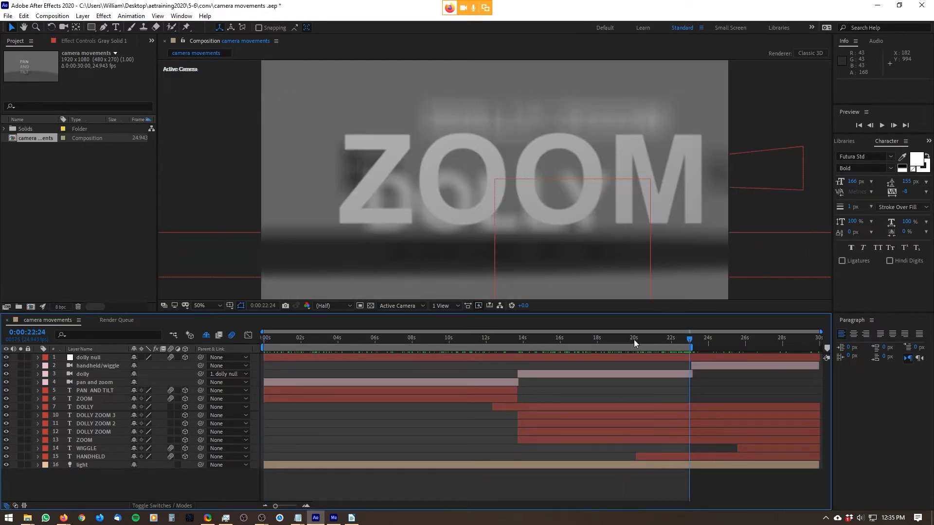
{"action": "left_click_drag", "start_coordinate": [634, 340], "coordinate": [546, 346]}
{"action": "left_click_drag", "start_coordinate": [262, 347], "coordinate": [682, 365]}
{"action": "left_click", "coordinate": [683, 337]}
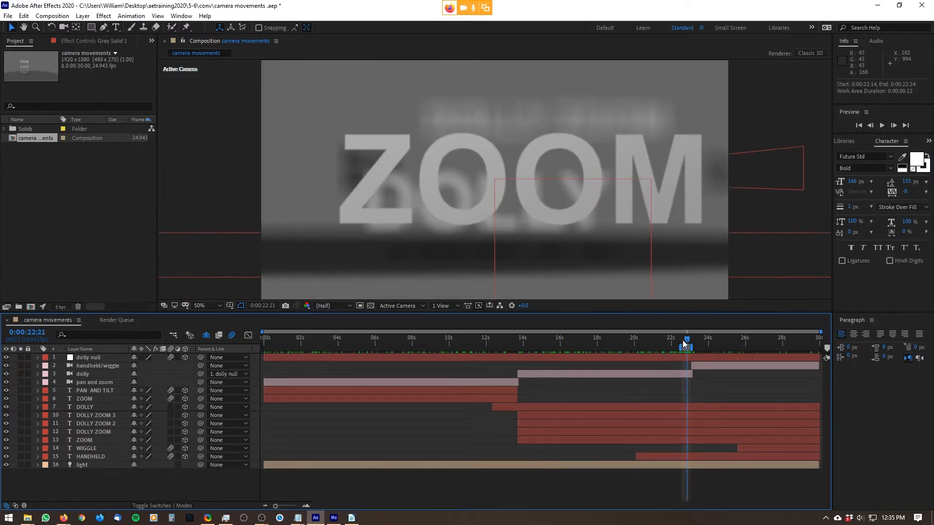
{"action": "key", "text": "space"}
{"action": "left_click_drag", "start_coordinate": [678, 347], "coordinate": [264, 348]}
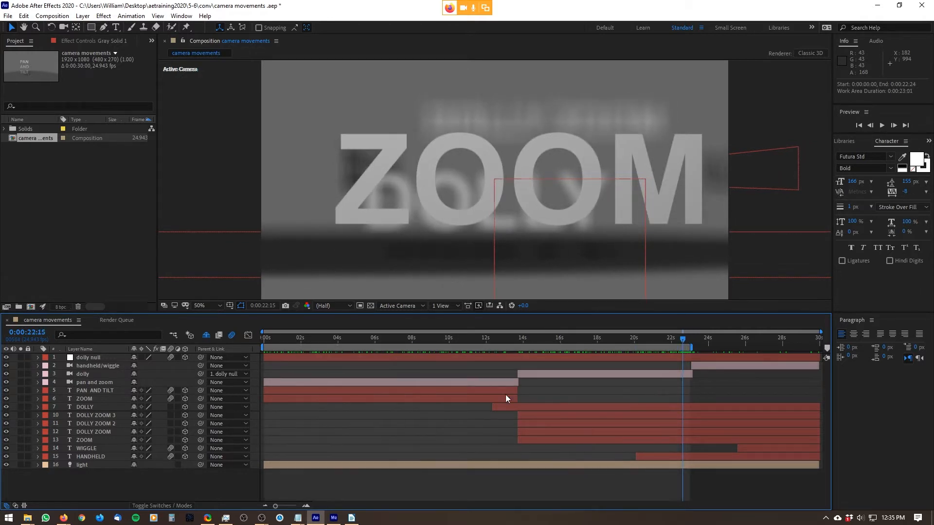
Set the time span in the queued item's render settings to Length of Comp and apply the settings.
{"action": "left_click", "coordinate": [113, 320]}
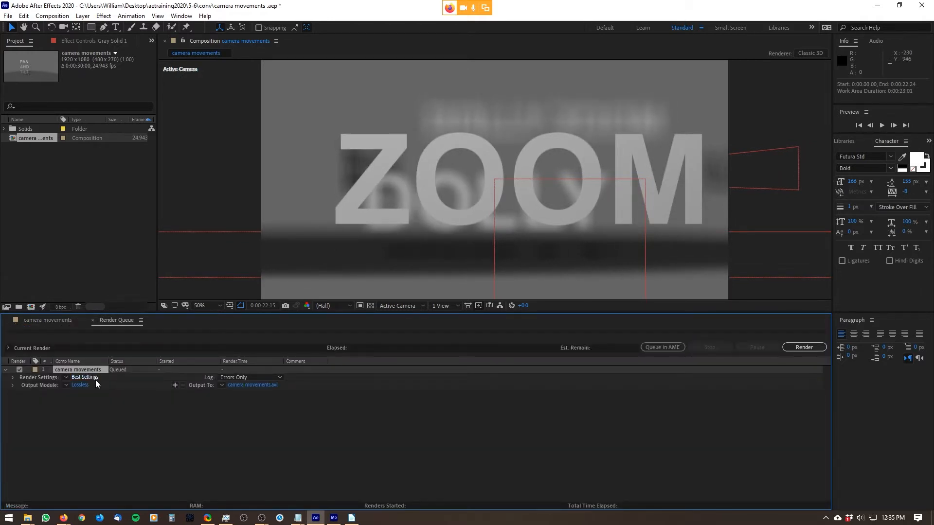
{"action": "left_click", "coordinate": [89, 377]}
{"action": "left_click", "coordinate": [533, 326]}
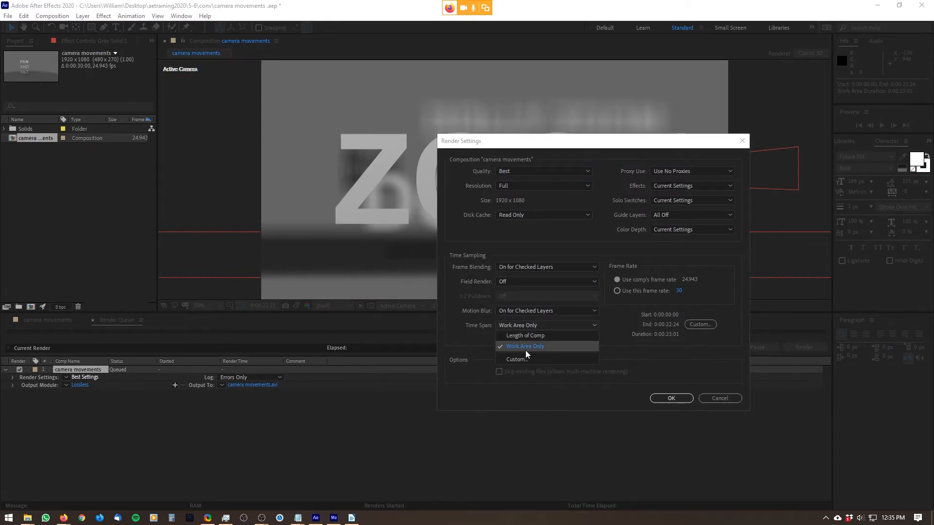
{"action": "left_click", "coordinate": [524, 335]}
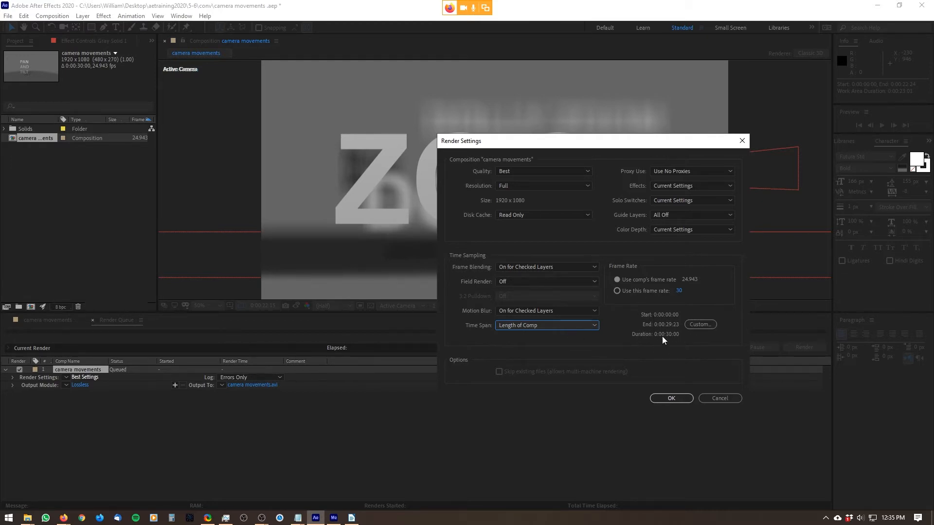
{"action": "left_click", "coordinate": [567, 326]}
{"action": "left_click", "coordinate": [567, 341]}
{"action": "left_click", "coordinate": [671, 399]}
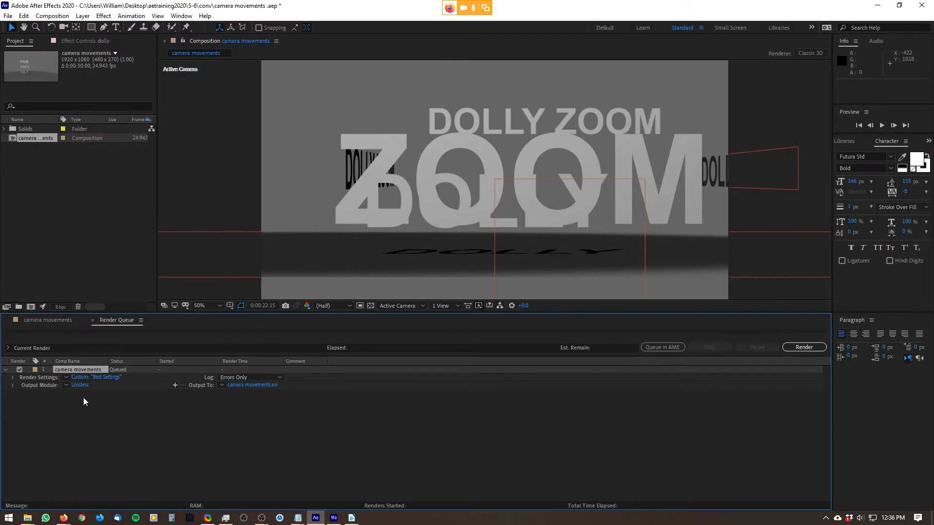
Set the format in the queued item's output module settings to QuickTime.
{"action": "left_click", "coordinate": [66, 385]}
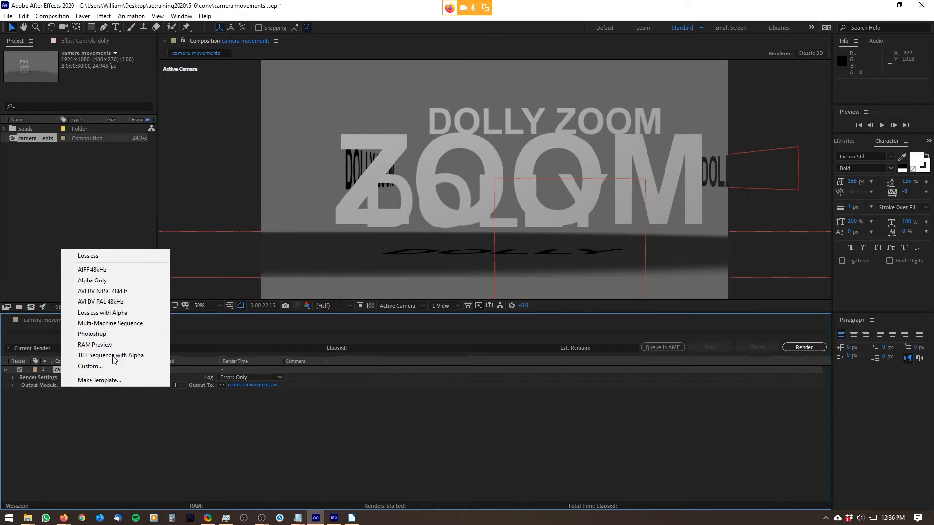
{"action": "left_click", "coordinate": [83, 389]}
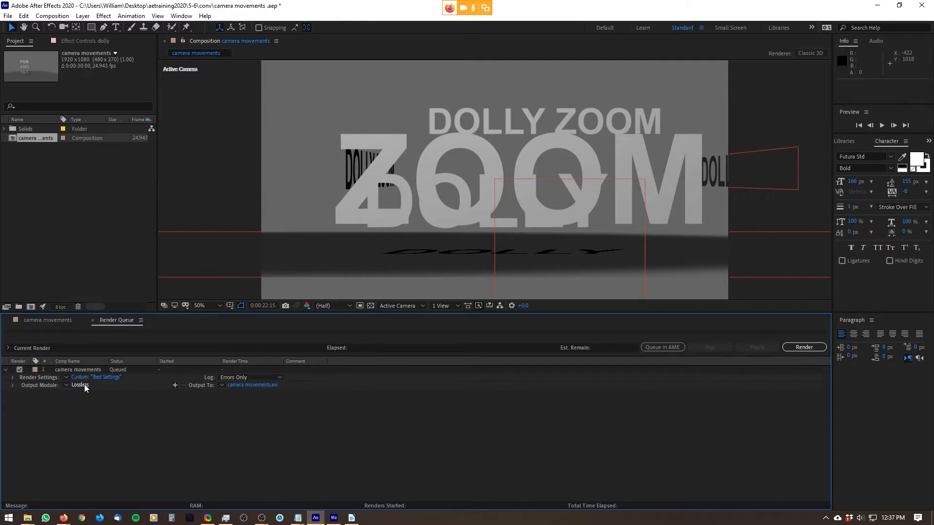
{"action": "left_click", "coordinate": [84, 384]}
{"action": "left_click_drag", "start_coordinate": [652, 122], "coordinate": [429, 124]}
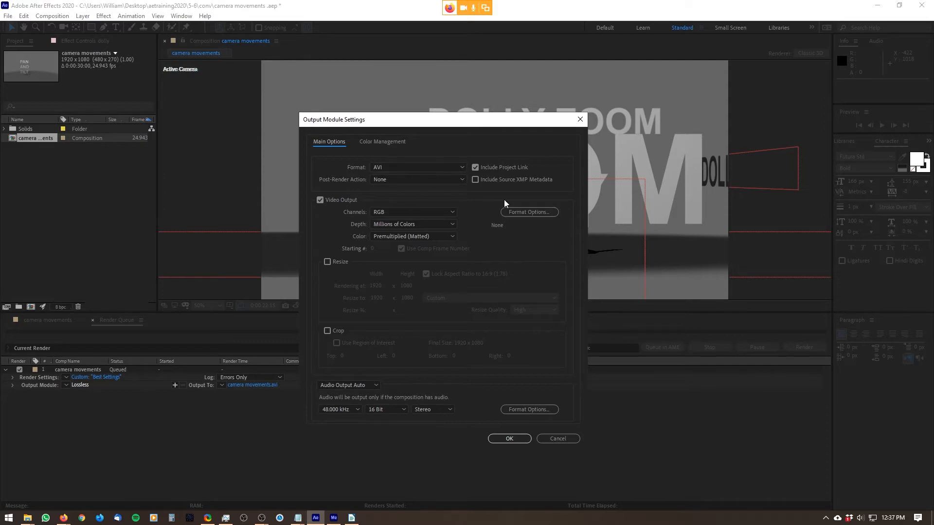
{"action": "left_click", "coordinate": [392, 168]}
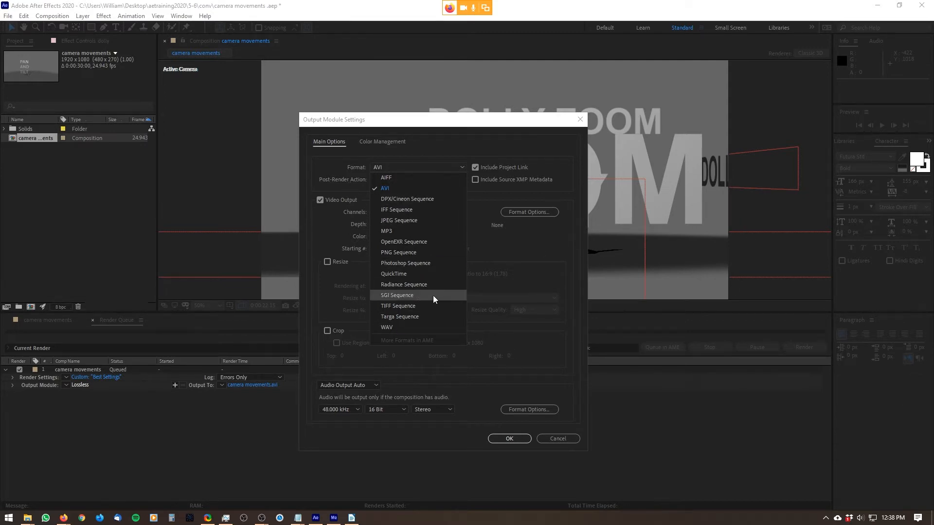
{"action": "left_click", "coordinate": [407, 273]}
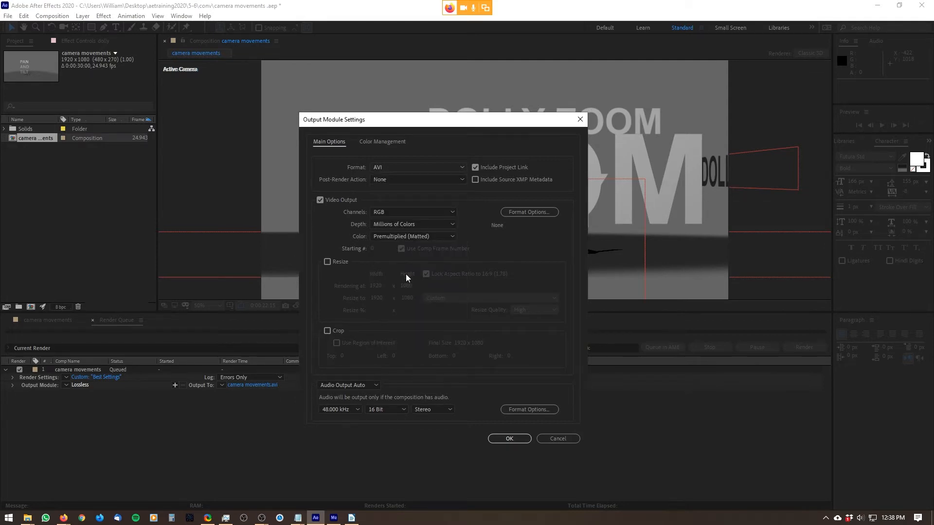
Choose Animation as the QuickTime video codec and accept the format options.
{"action": "left_click", "coordinate": [518, 213]}
{"action": "left_click", "coordinate": [229, 130]}
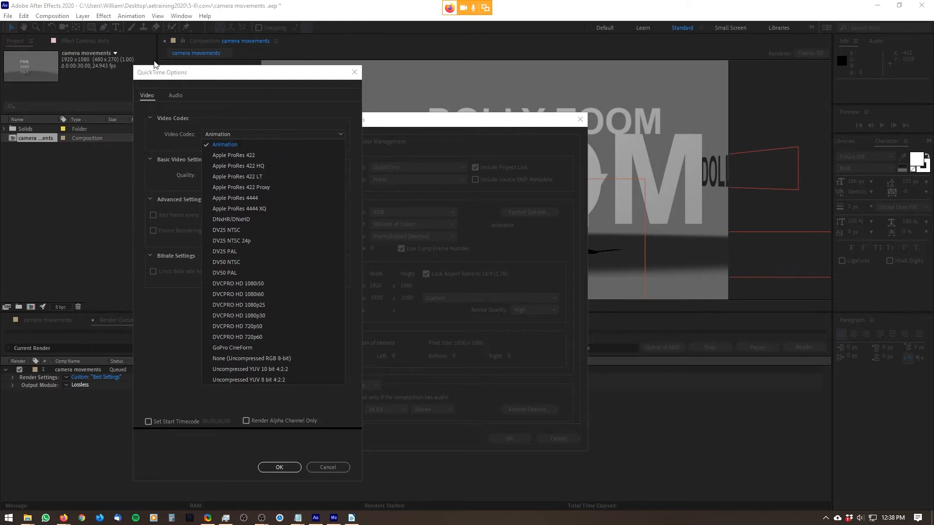
{"action": "left_click", "coordinate": [239, 145]}
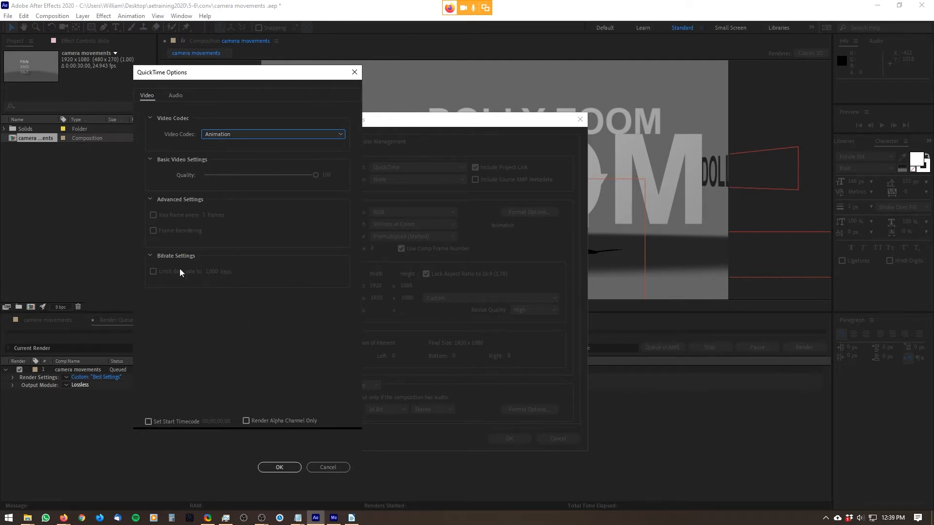
{"action": "left_click", "coordinate": [285, 469]}
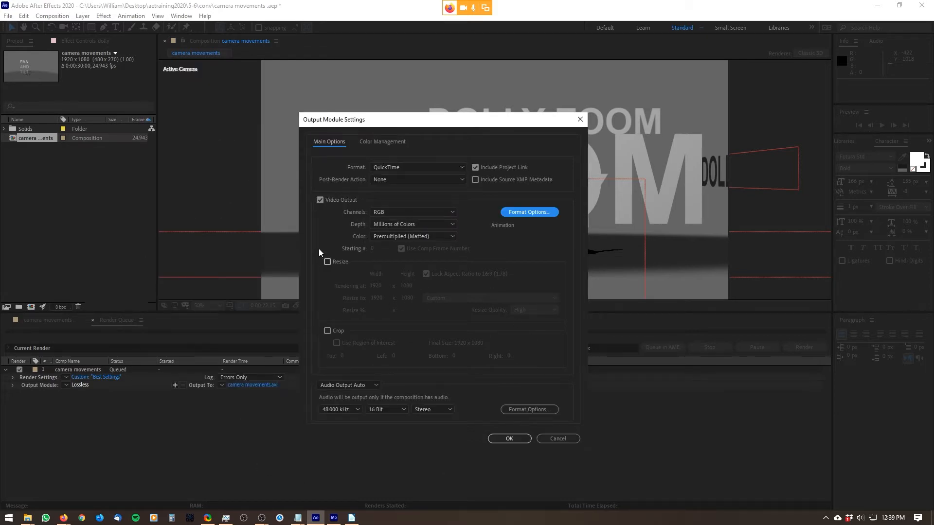
Keep the video channels at RGB and the audio output on Auto, and apply the output module settings.
{"action": "left_click", "coordinate": [443, 212]}
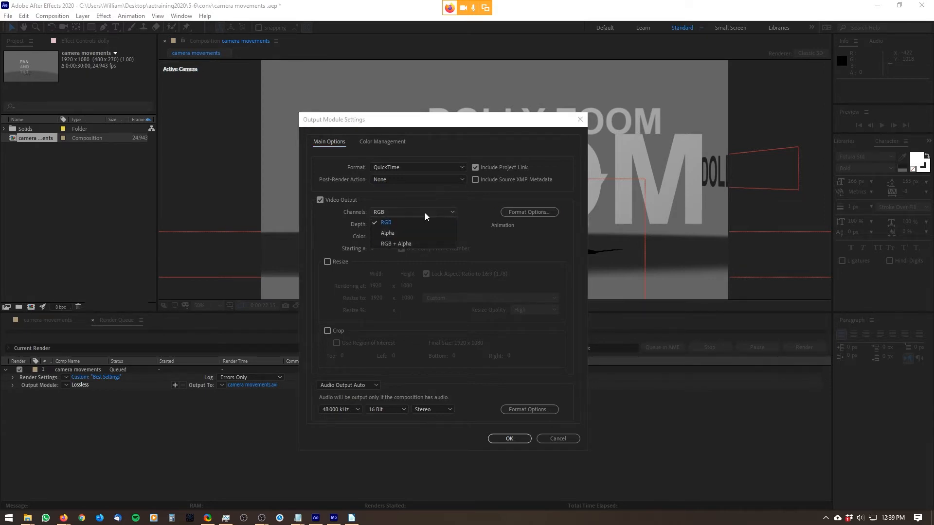
{"action": "left_click", "coordinate": [396, 215]}
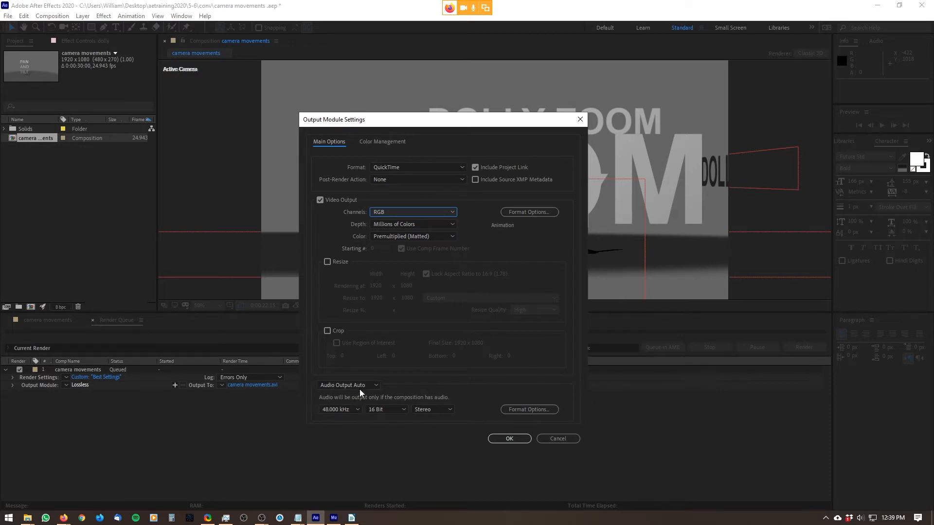
{"action": "left_click", "coordinate": [319, 385]}
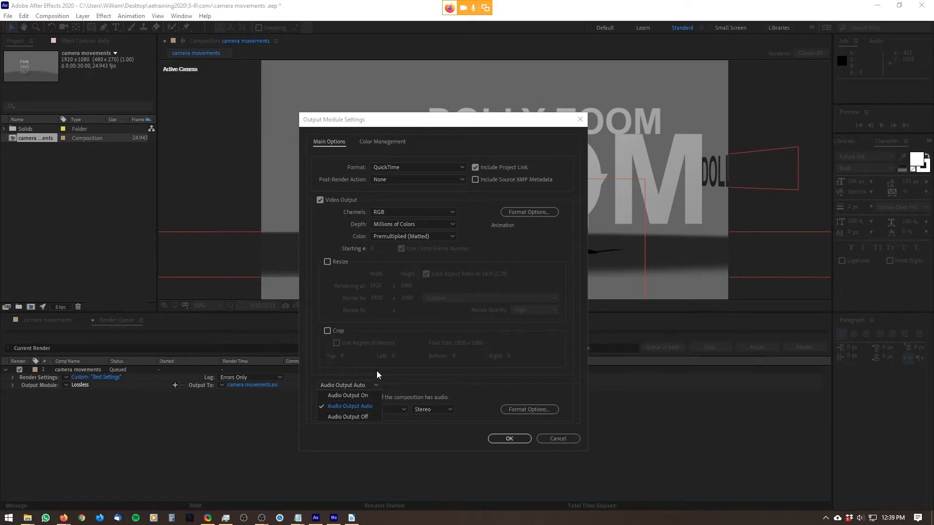
{"action": "left_click", "coordinate": [435, 446]}
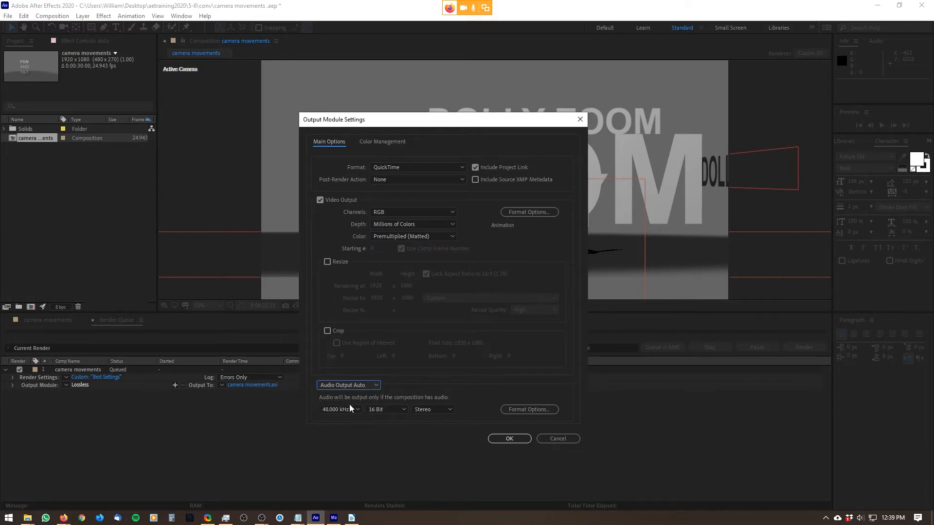
{"action": "left_click", "coordinate": [552, 411]}
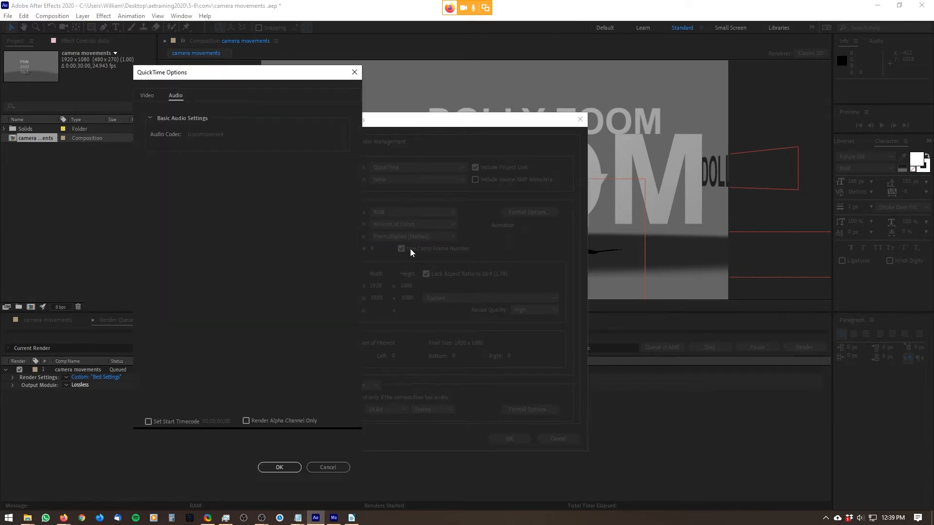
{"action": "left_click", "coordinate": [354, 72]}
{"action": "left_click", "coordinate": [510, 438]}
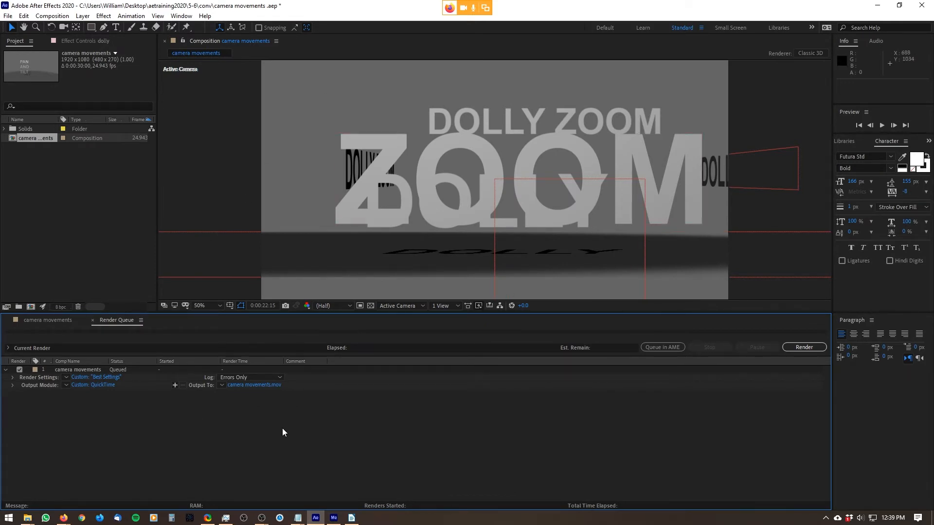
Set the queued item's output destination to camera movements.mov on the Desktop, replacing the existing file.
{"action": "left_click", "coordinate": [274, 387]}
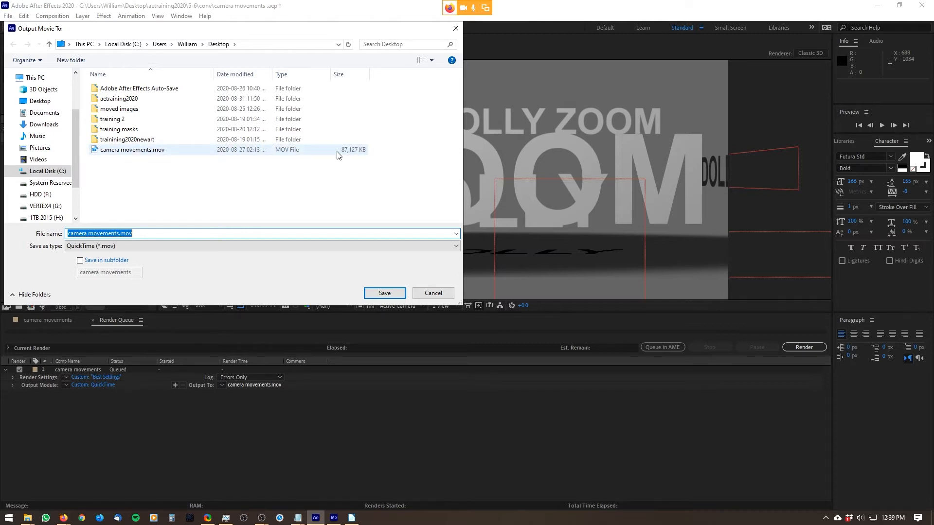
{"action": "left_click", "coordinate": [362, 154]}
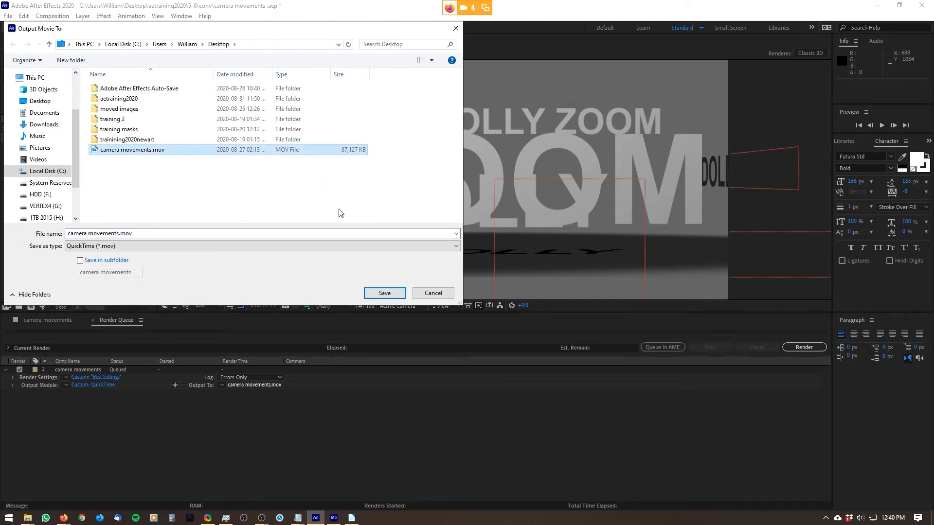
{"action": "left_click", "coordinate": [385, 293]}
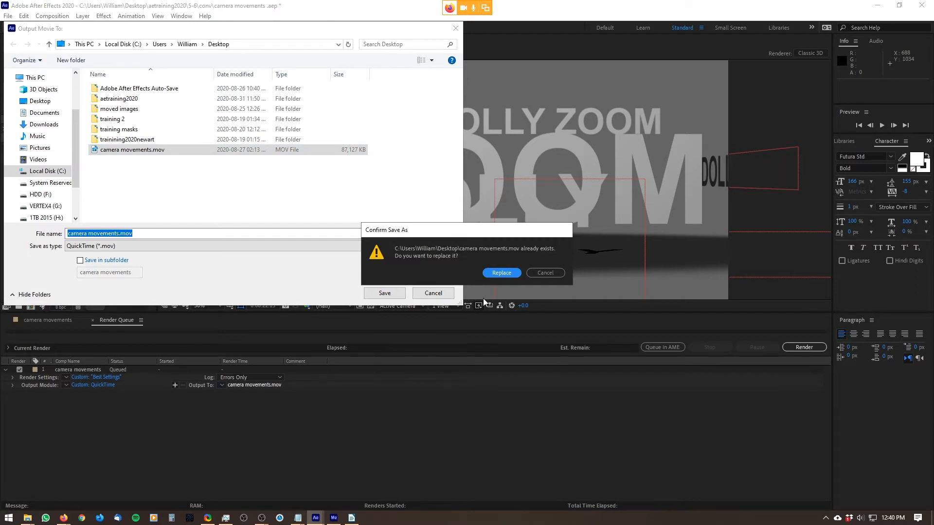
{"action": "left_click", "coordinate": [501, 273]}
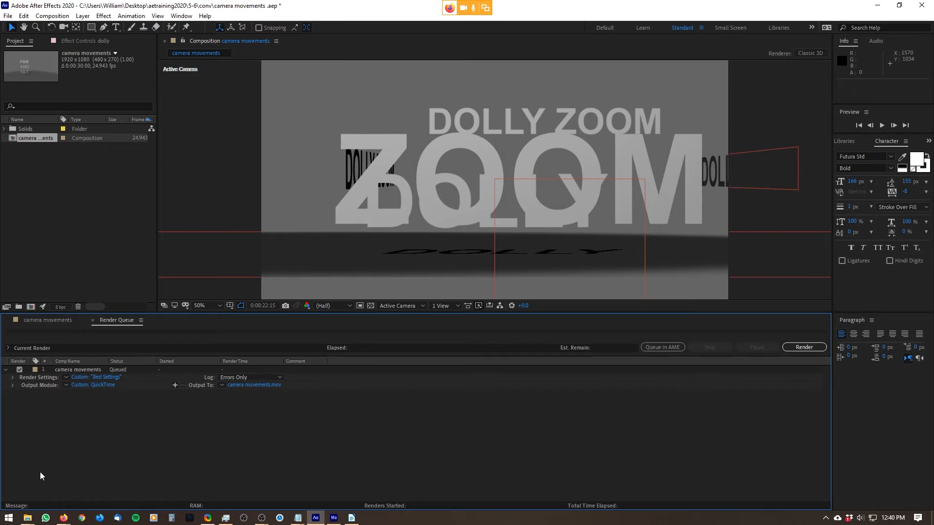
Start rendering the queued composition and disable the viewer refresh during the render.
{"action": "left_click", "coordinate": [821, 348]}
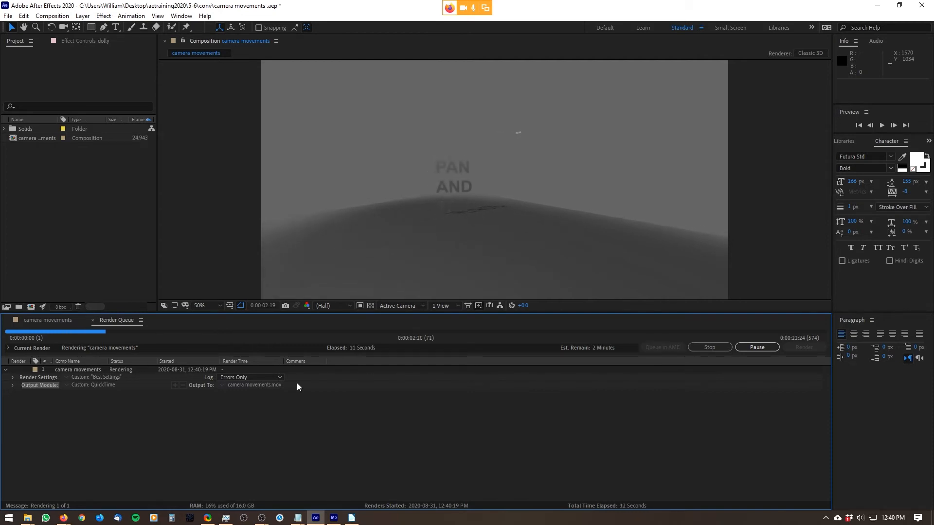
{"action": "key", "text": "Caps_Lock"}
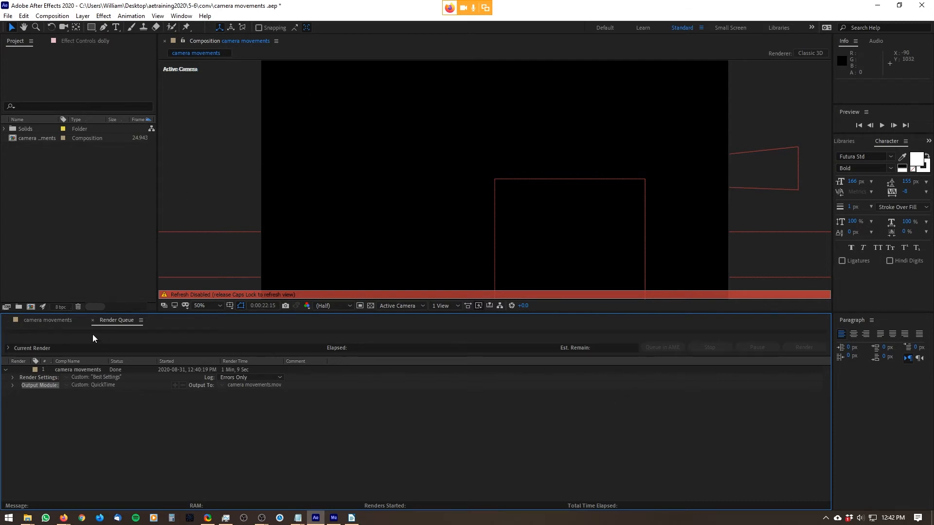
Return to the camera movements timeline, add the composition to the Adobe Media Encoder queue and switch to Adobe Media Encoder.
{"action": "left_click", "coordinate": [47, 322]}
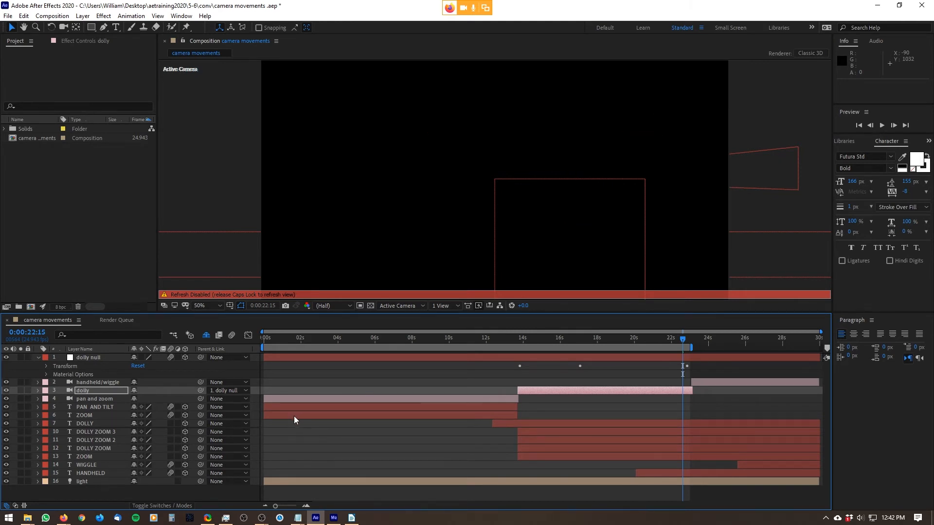
{"action": "left_click", "coordinate": [49, 16]}
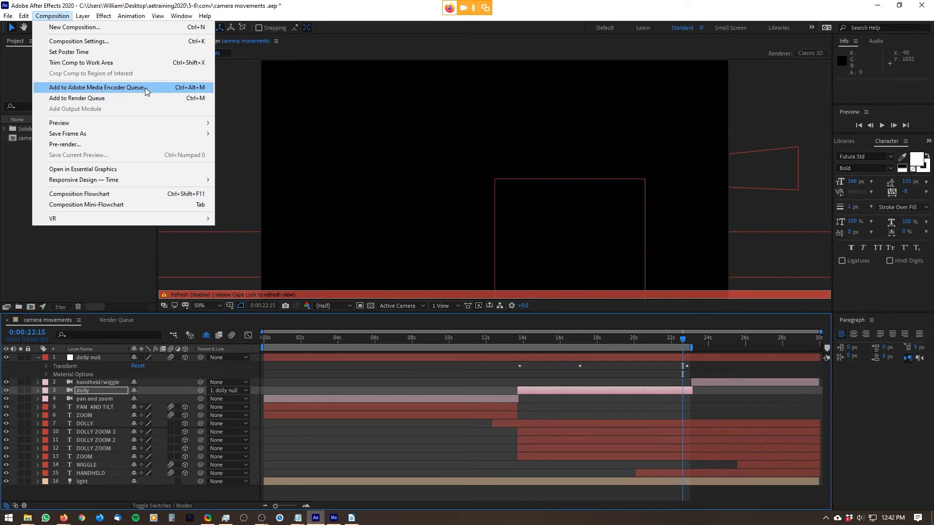
{"action": "left_click", "coordinate": [160, 87]}
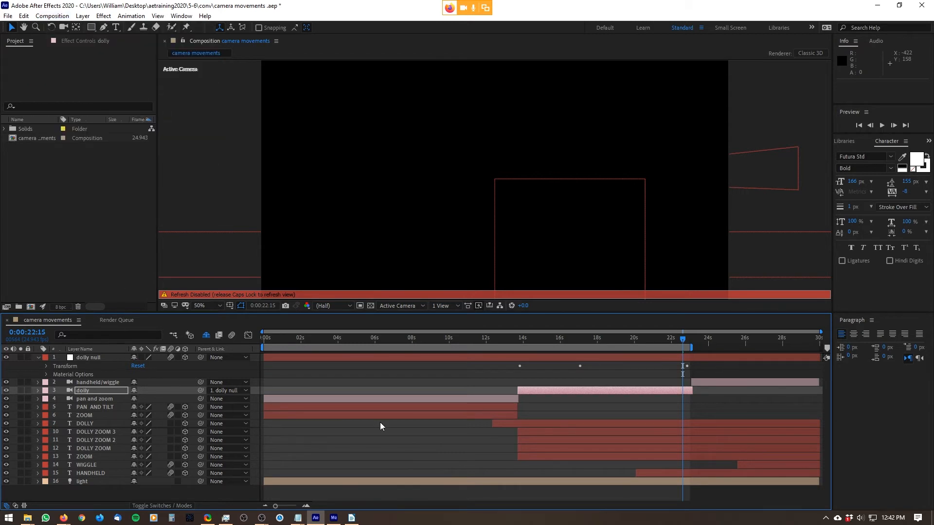
{"action": "mouse_move", "coordinate": [333, 521]}
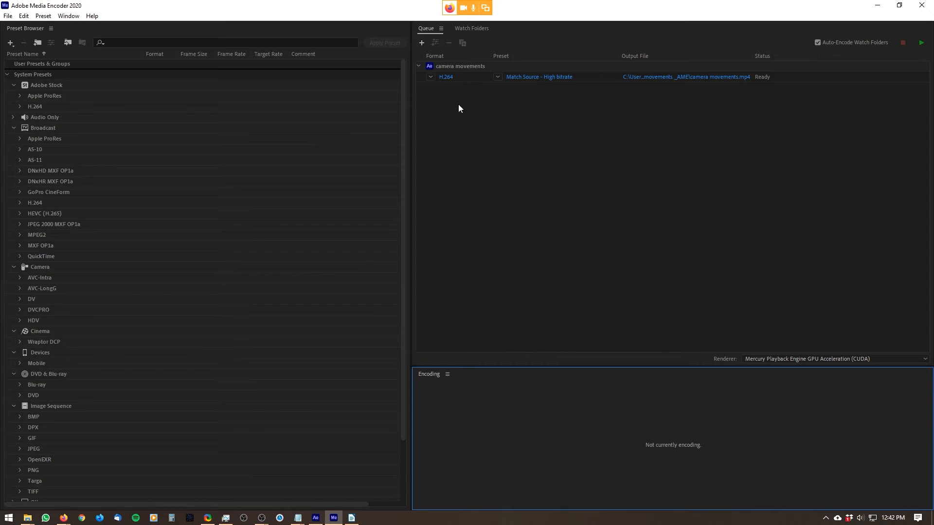
Examine the formats and H.264 presets available for the queued camera movements item.
{"action": "left_click", "coordinate": [431, 77]}
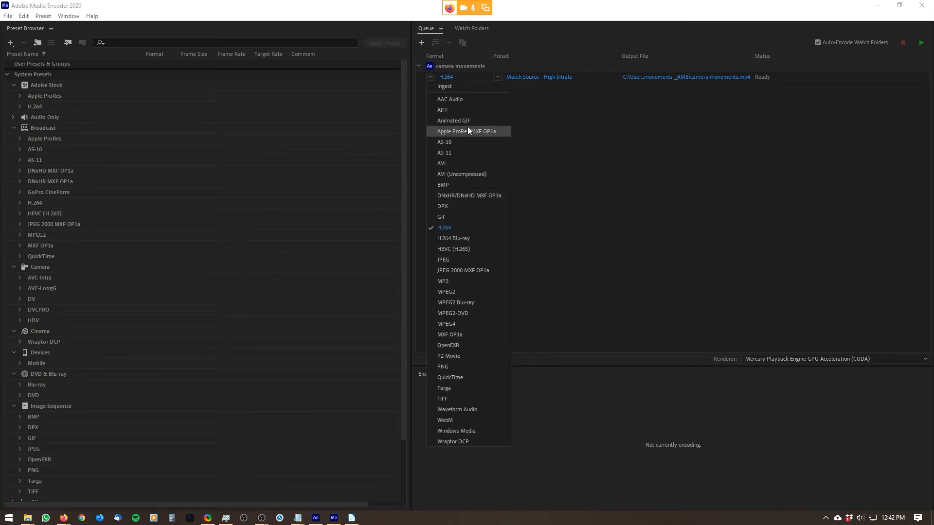
{"action": "left_click", "coordinate": [476, 83]}
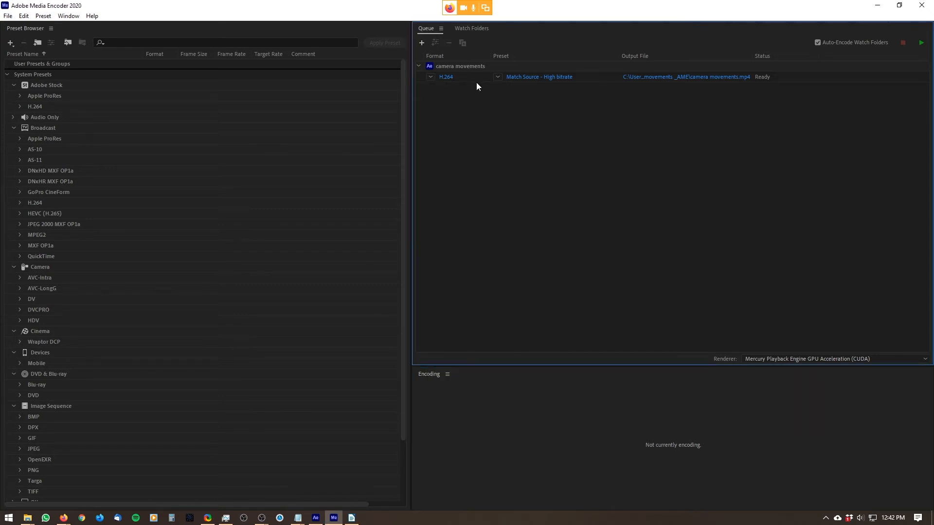
{"action": "left_click", "coordinate": [451, 83]}
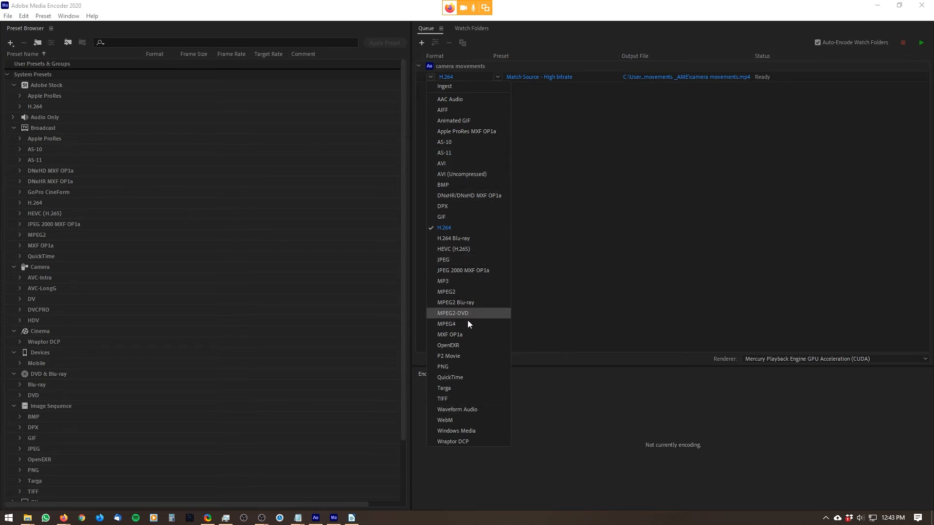
{"action": "left_click", "coordinate": [594, 125]}
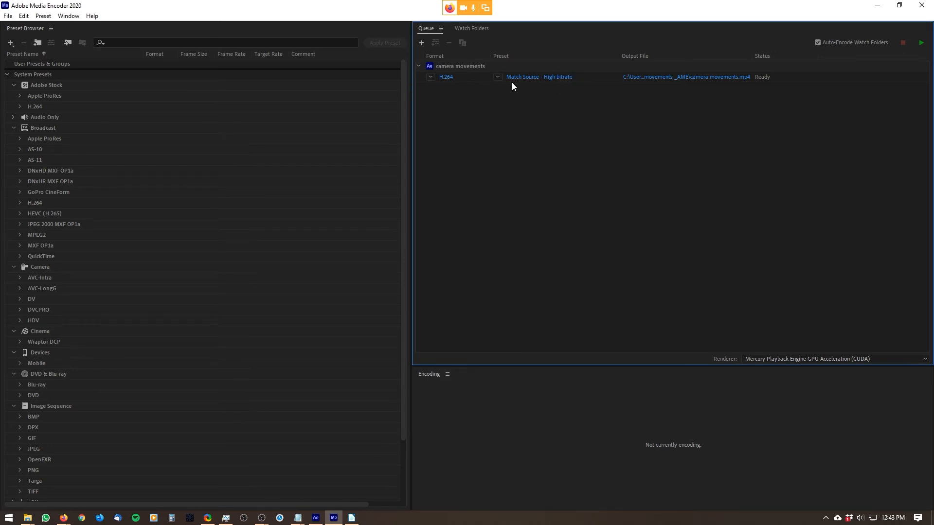
{"action": "mouse_move", "coordinate": [513, 80]}
{"action": "mouse_move", "coordinate": [509, 82]}
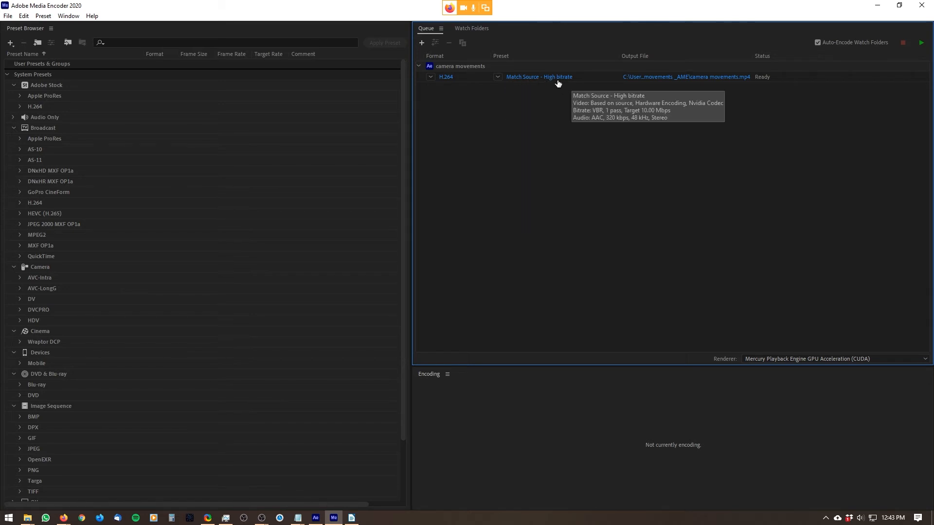
{"action": "left_click", "coordinate": [497, 77]}
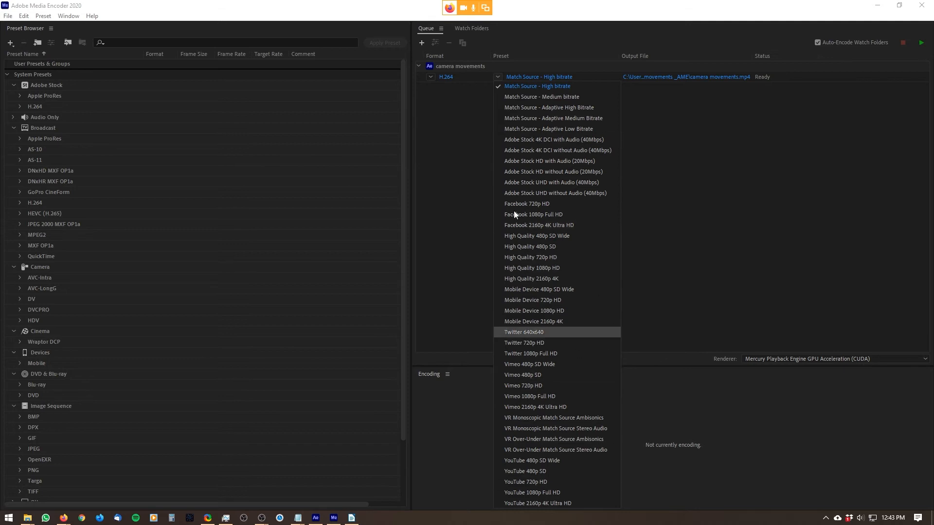
{"action": "left_click", "coordinate": [674, 217]}
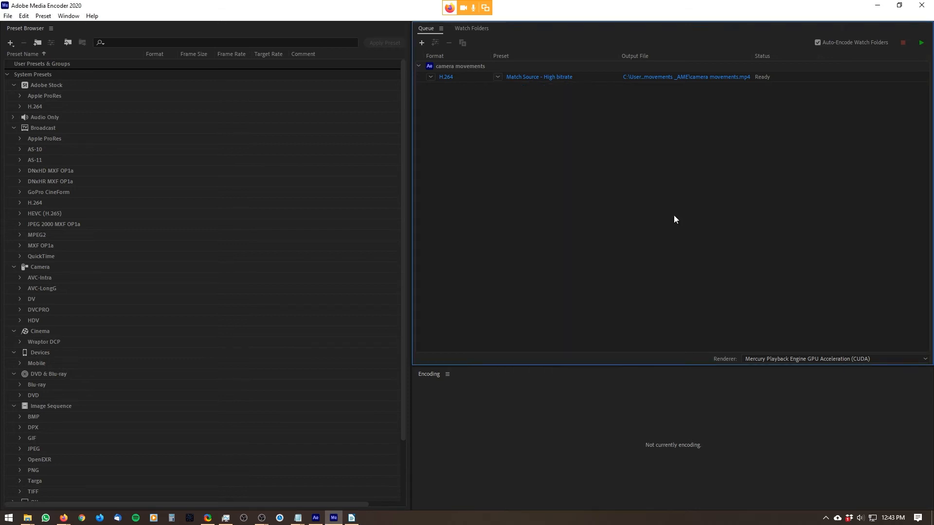
Open the queued item's export settings in an enlarged window and scrub the preview to about 00;00;08;21.
{"action": "left_click", "coordinate": [447, 78]}
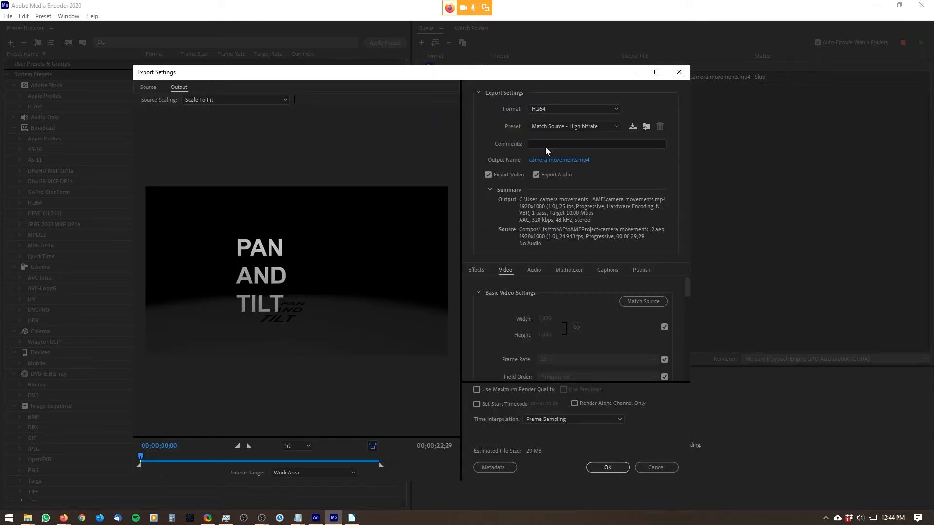
{"action": "left_click_drag", "start_coordinate": [527, 75], "coordinate": [537, 40]}
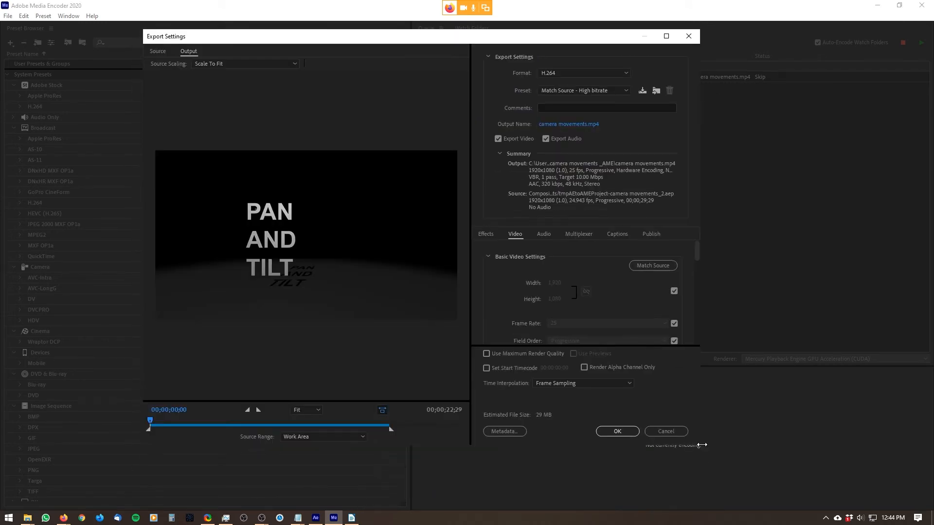
{"action": "left_click_drag", "start_coordinate": [702, 444], "coordinate": [763, 495]}
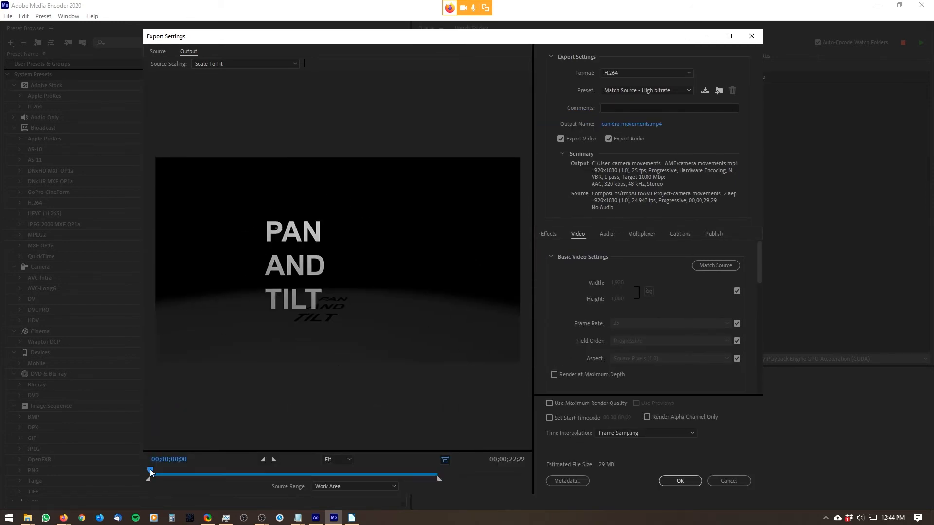
{"action": "left_click_drag", "start_coordinate": [151, 471], "coordinate": [260, 474]}
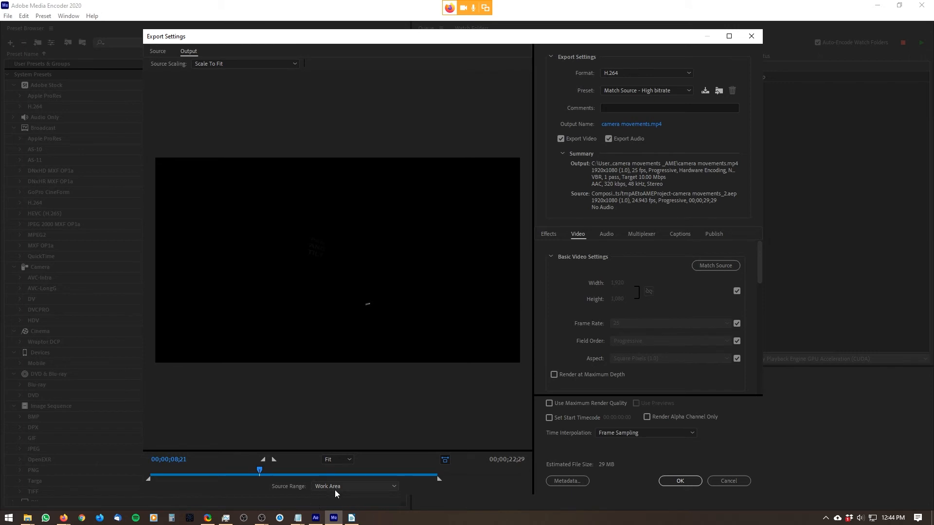
Try Entire Composition as the source range, restore Work Area and move the preview to about 00;00;04;26.
{"action": "left_click", "coordinate": [349, 489]}
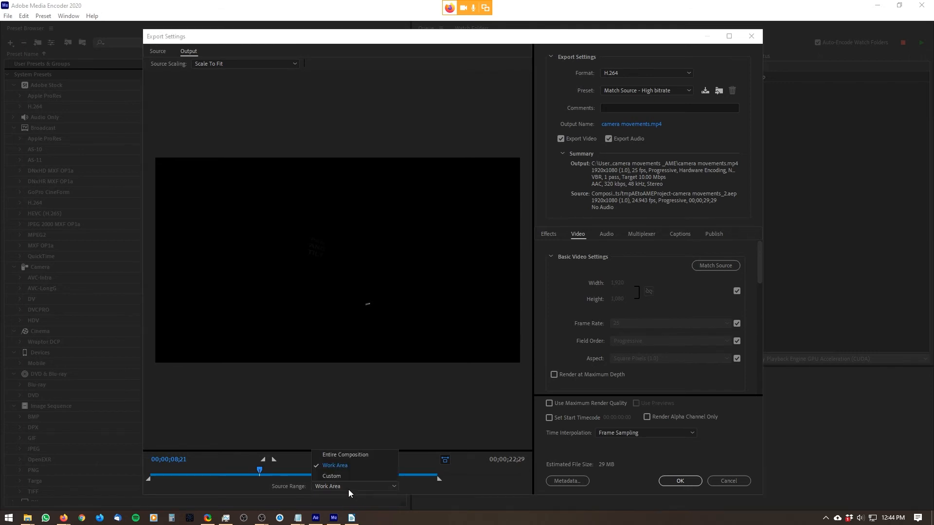
{"action": "left_click", "coordinate": [348, 454]}
{"action": "left_click", "coordinate": [380, 488]}
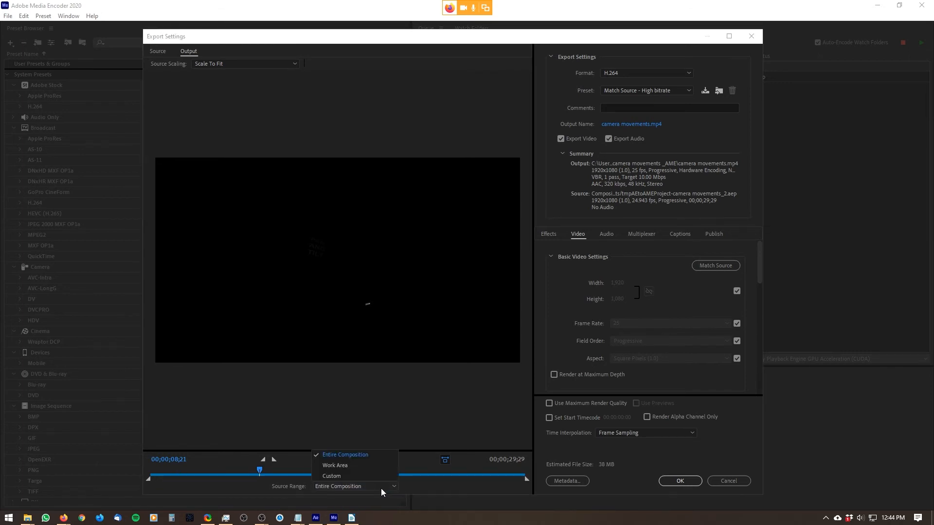
{"action": "left_click", "coordinate": [342, 466]}
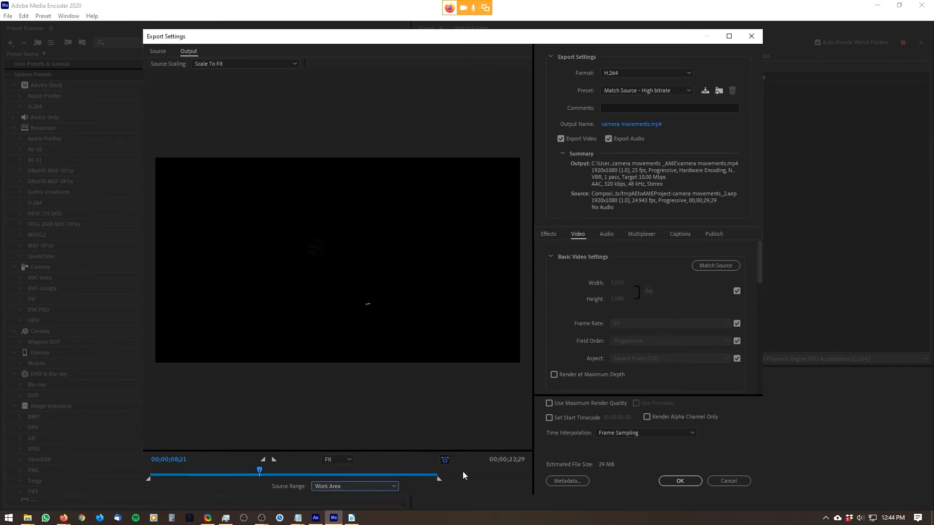
{"action": "left_click", "coordinate": [211, 475]}
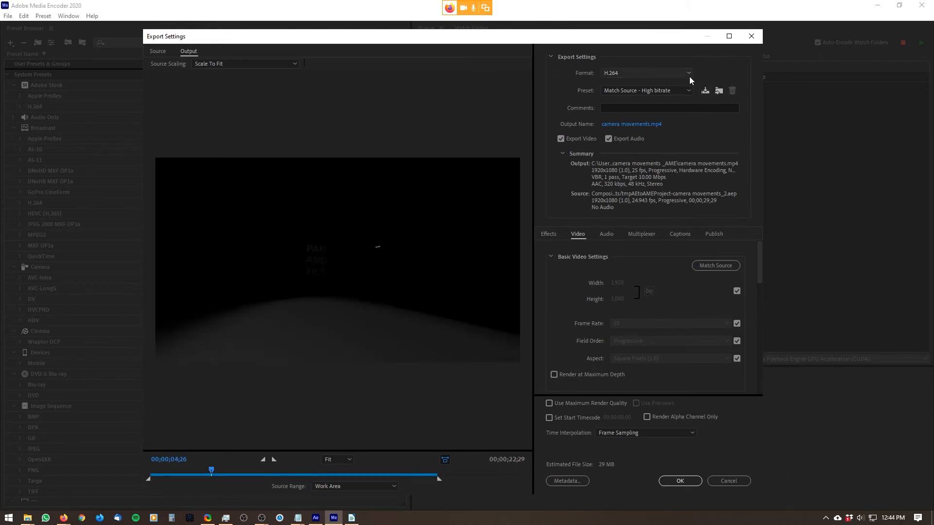
Keep H.264 as the export format and look through its list of presets.
{"action": "left_click", "coordinate": [629, 72]}
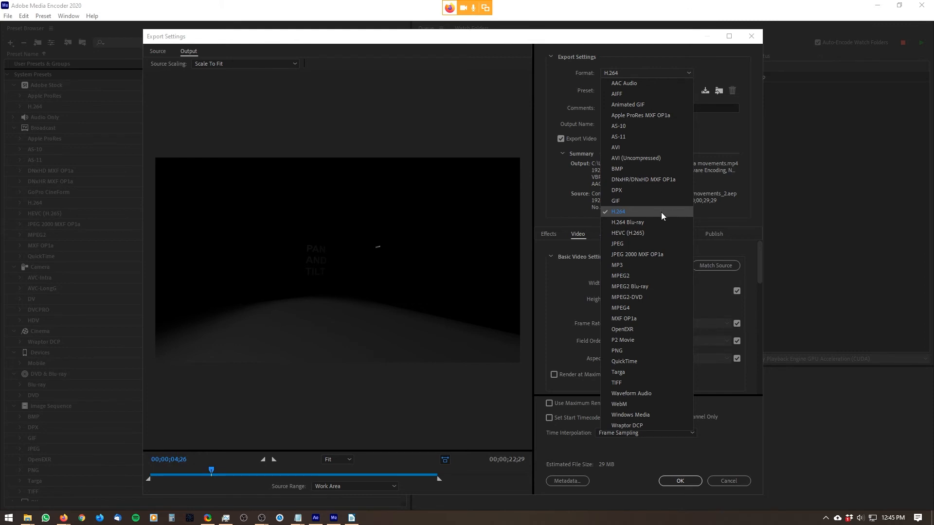
{"action": "left_click", "coordinate": [624, 211]}
{"action": "left_click", "coordinate": [646, 90]}
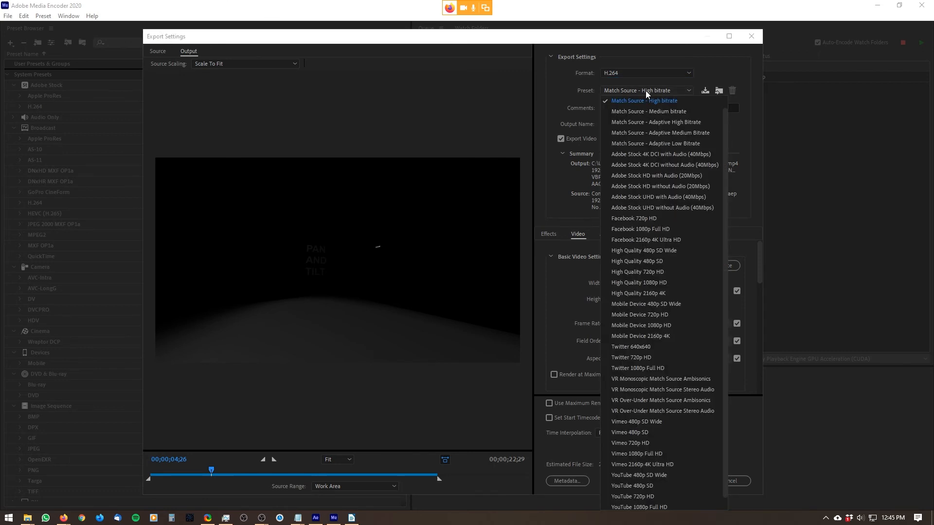
{"action": "scroll", "coordinate": [684, 425], "scroll_direction": "down", "scroll_amount": 1}
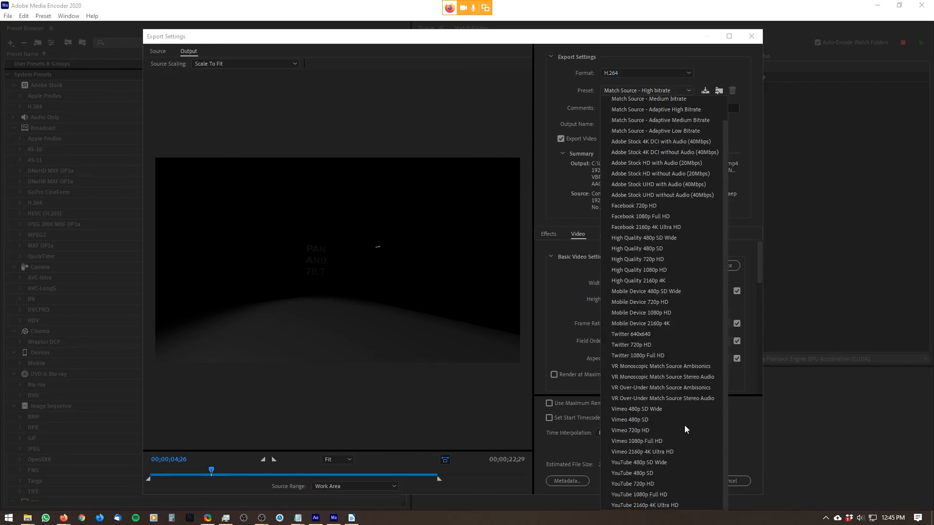
{"action": "left_click", "coordinate": [536, 191]}
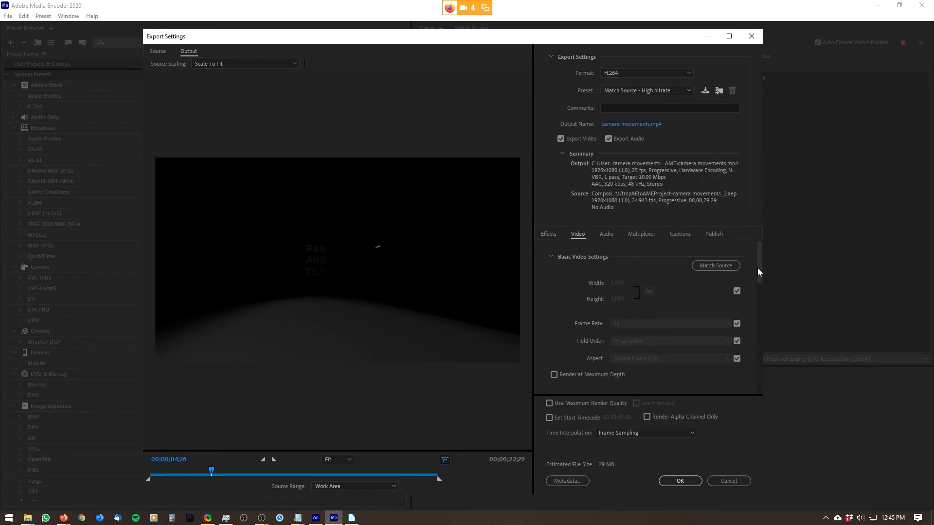
Release the video width and height from matching the source and match them to the source again.
{"action": "left_click_drag", "start_coordinate": [760, 267], "coordinate": [716, 263]}
{"action": "left_click", "coordinate": [737, 292]}
{"action": "left_click", "coordinate": [737, 291]}
Review the encoding performance options and the remaining video settings down to the bitrate section.
{"action": "scroll", "coordinate": [605, 339], "scroll_direction": "down", "scroll_amount": 3}
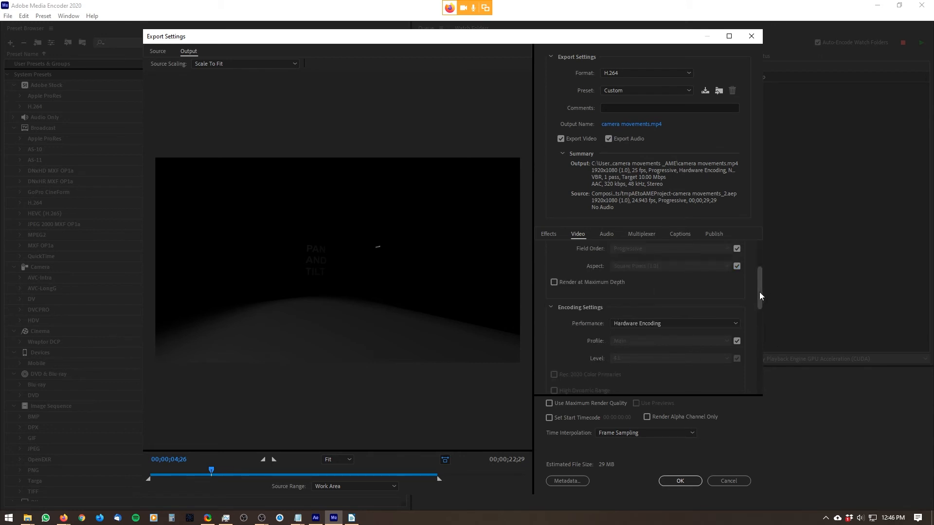
{"action": "mouse_move", "coordinate": [761, 295]}
{"action": "left_mouse_down"}
{"action": "mouse_move", "coordinate": [753, 384]}
{"action": "mouse_move", "coordinate": [754, 302]}
{"action": "left_mouse_up"}
{"action": "left_click", "coordinate": [708, 283]}
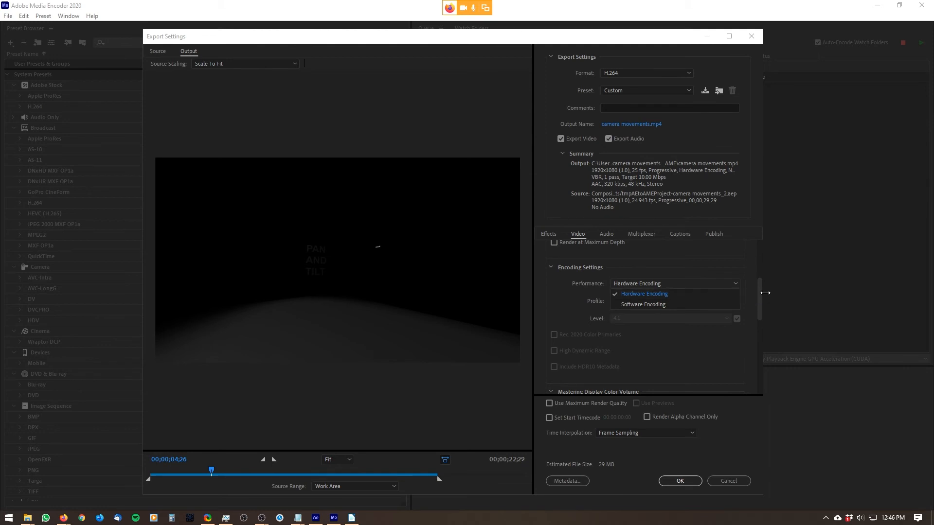
{"action": "mouse_move", "coordinate": [760, 291]}
{"action": "left_mouse_down"}
{"action": "mouse_move", "coordinate": [761, 325]}
{"action": "mouse_move", "coordinate": [754, 287]}
{"action": "left_mouse_up"}
{"action": "scroll", "coordinate": [753, 287], "scroll_direction": "down", "scroll_amount": 1}
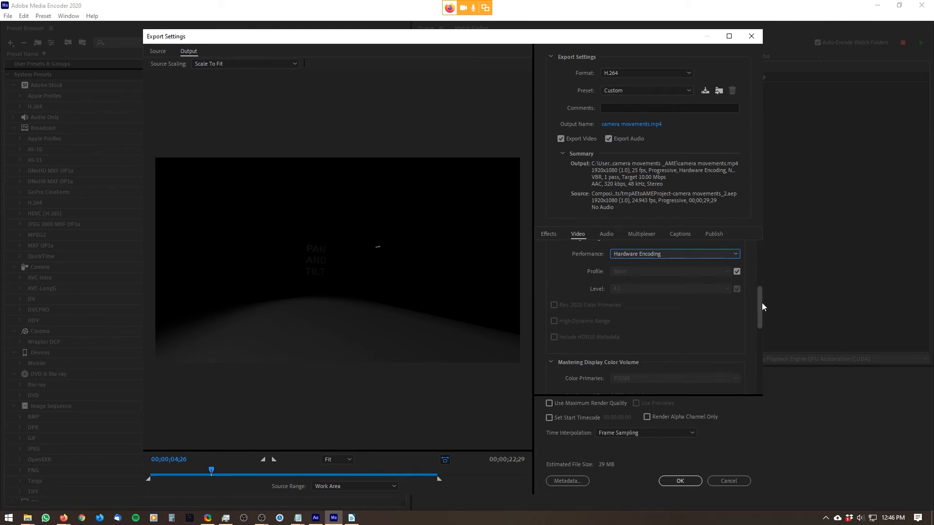
{"action": "left_click_drag", "start_coordinate": [762, 303], "coordinate": [770, 373]}
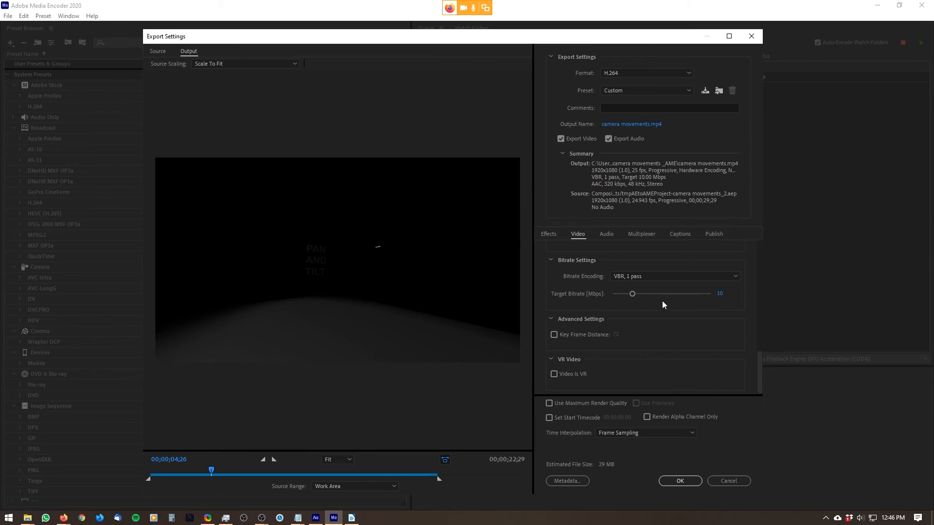
Try higher and lower target bitrates for the video and set the target bitrate back to 10 Mbps.
{"action": "left_click_drag", "start_coordinate": [632, 294], "coordinate": [684, 294]}
{"action": "left_click_drag", "start_coordinate": [662, 295], "coordinate": [532, 314]}
{"action": "left_click_drag", "start_coordinate": [617, 293], "coordinate": [678, 300]}
{"action": "type", "text": "10"}
{"action": "key", "text": "Return"}
Review the audio export settings, from the audio format down to the bitrate and advanced options.
{"action": "left_click", "coordinate": [607, 235]}
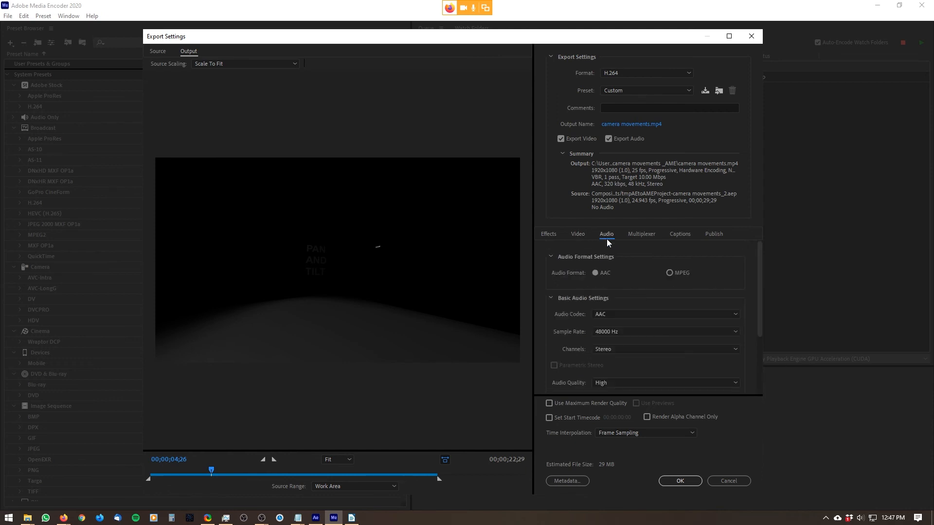
{"action": "left_click_drag", "start_coordinate": [760, 327], "coordinate": [758, 394]}
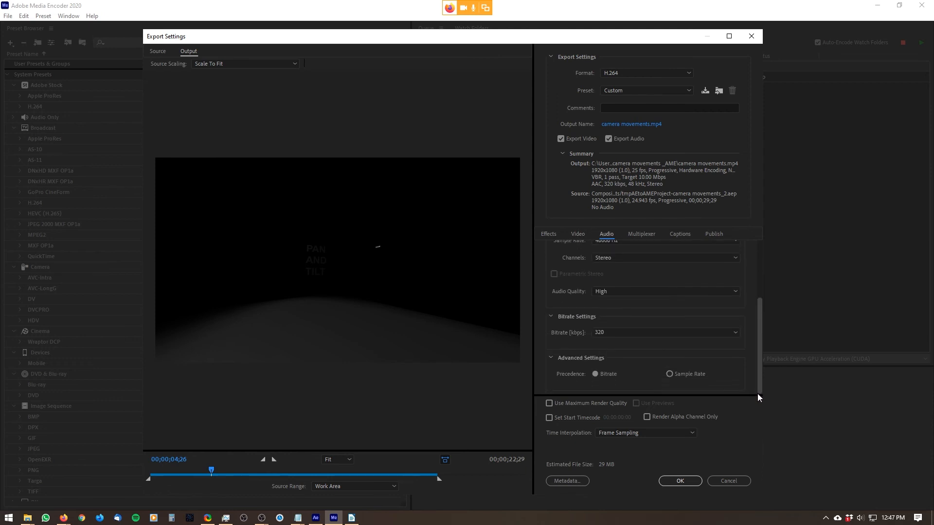
Review the available audio bitrates and audio codecs, keeping 320 kbps and AAC.
{"action": "left_click", "coordinate": [617, 332]}
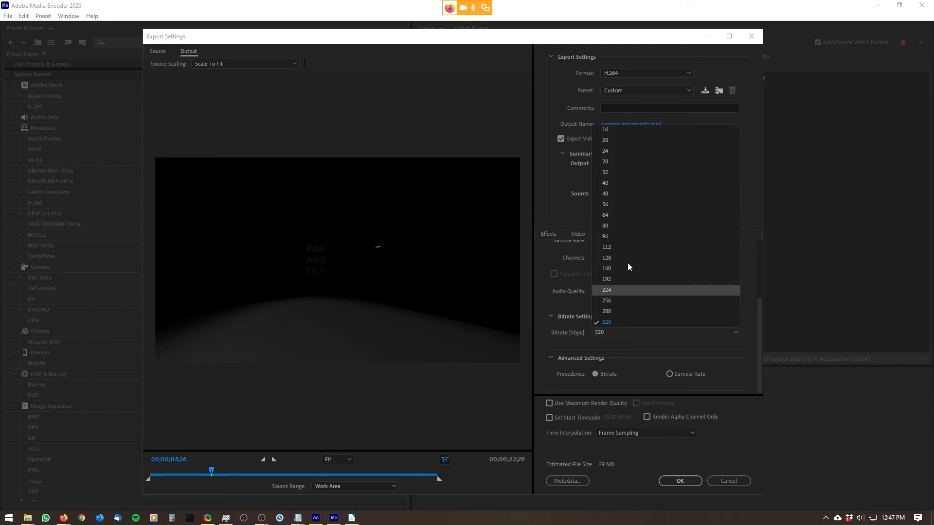
{"action": "left_click_drag", "start_coordinate": [761, 360], "coordinate": [756, 299]}
{"action": "left_click", "coordinate": [705, 314]}
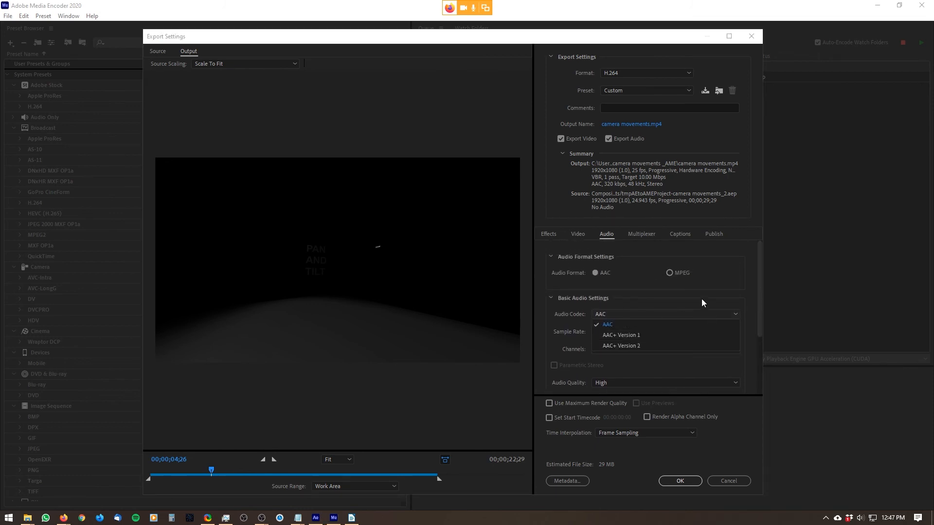
{"action": "left_click", "coordinate": [738, 315]}
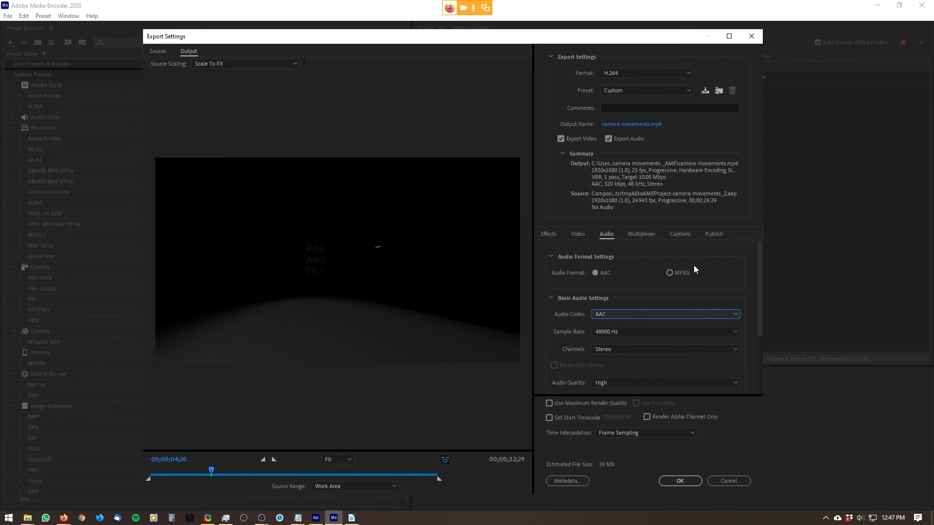
Examine the caption export options and the export effects, from Lumetri Look / LUT through the overlays to the Video Limiter and Loudness Normalization.
{"action": "left_click", "coordinate": [685, 234]}
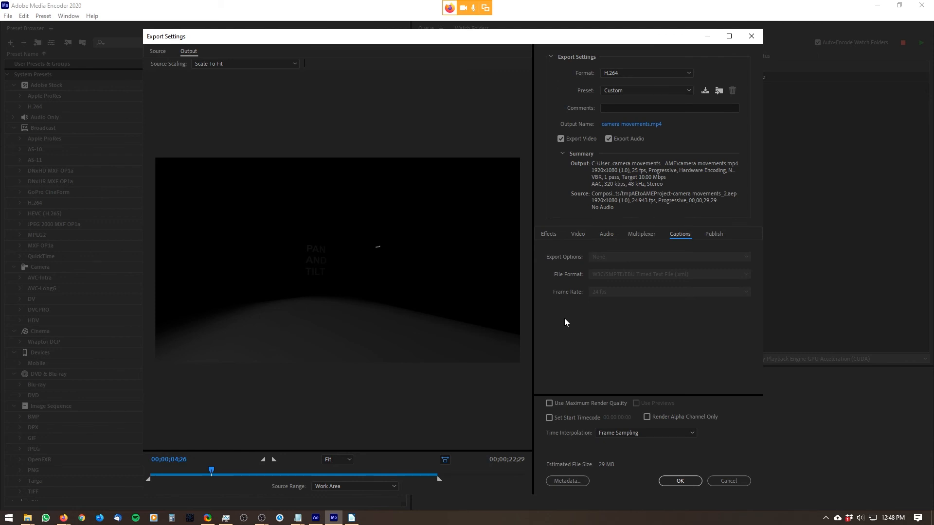
{"action": "left_click", "coordinate": [548, 236]}
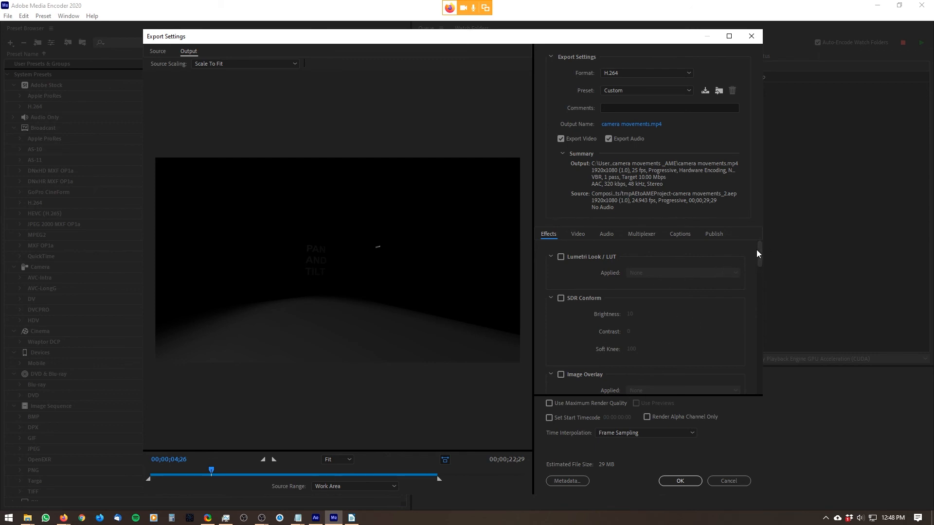
{"action": "scroll", "coordinate": [757, 253], "scroll_direction": "down", "scroll_amount": 5}
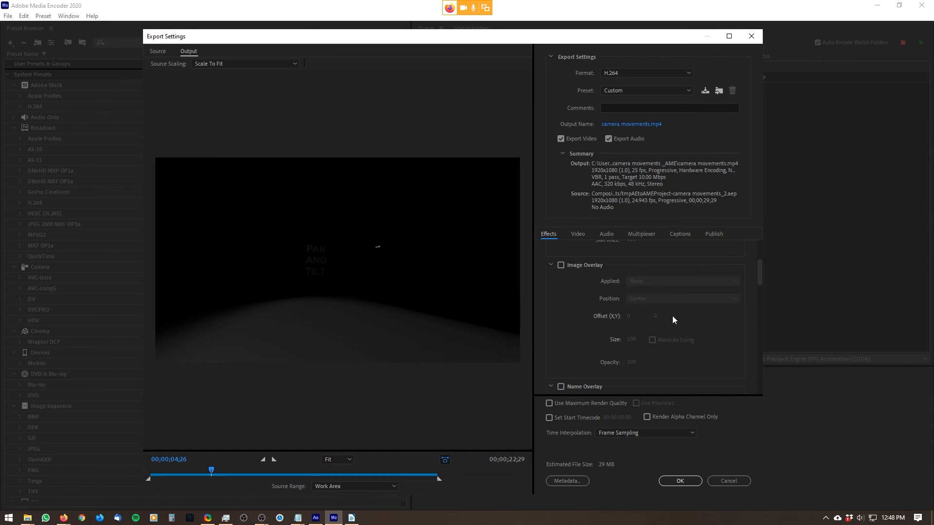
{"action": "scroll", "coordinate": [755, 301], "scroll_direction": "down", "scroll_amount": 6}
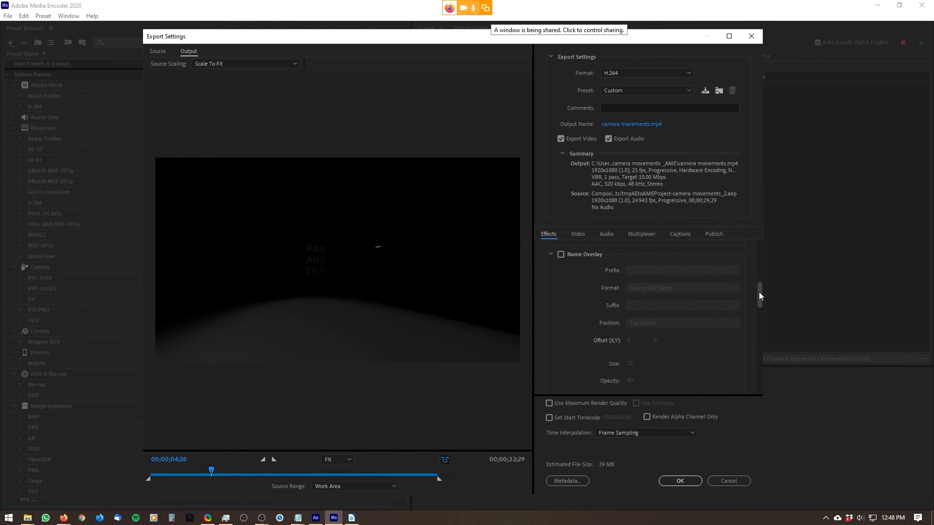
{"action": "left_click_drag", "start_coordinate": [758, 291], "coordinate": [758, 300]}
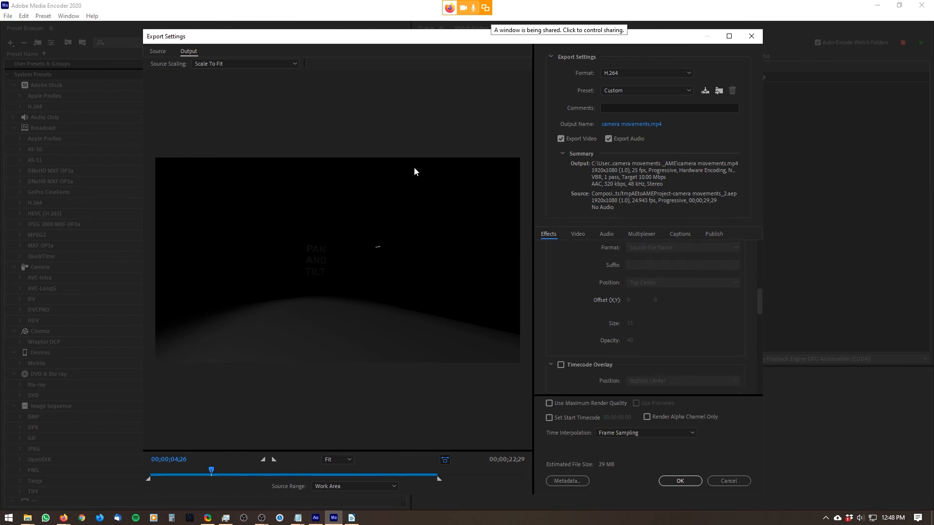
{"action": "scroll", "coordinate": [667, 352], "scroll_direction": "down", "scroll_amount": 8}
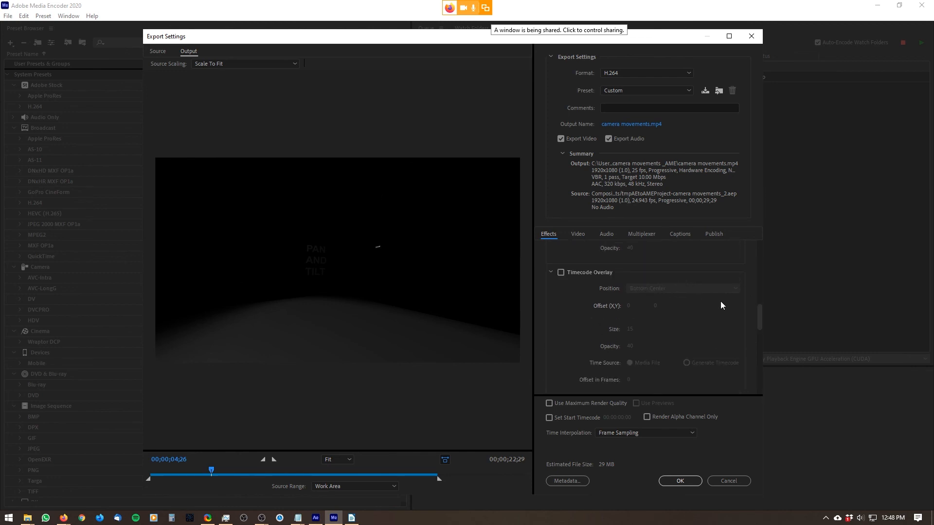
{"action": "scroll", "coordinate": [590, 312], "scroll_direction": "down", "scroll_amount": 5}
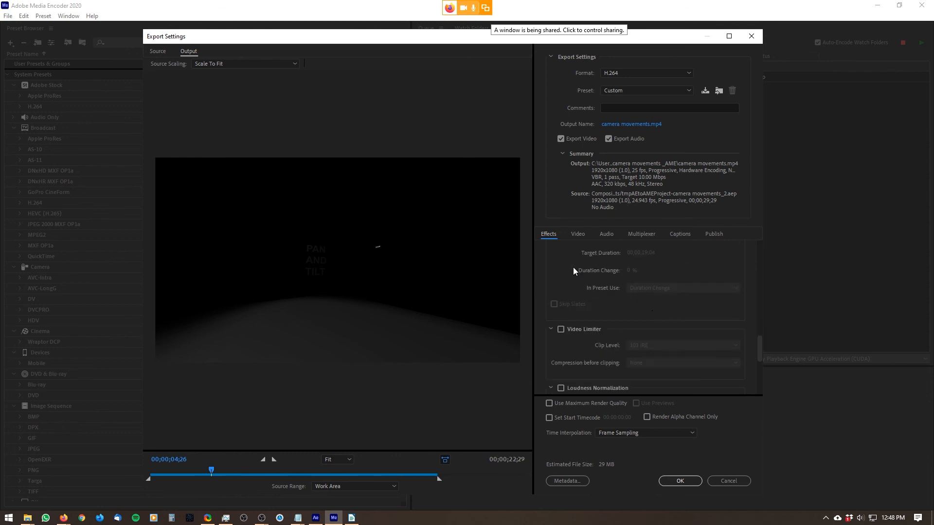
{"action": "scroll", "coordinate": [670, 355], "scroll_direction": "up", "scroll_amount": 15}
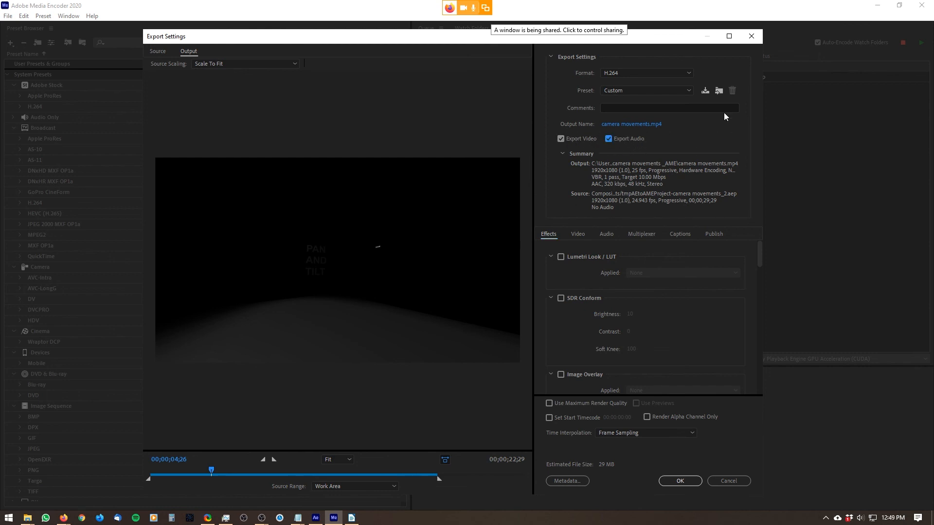
Accept the H.264 export settings for camera movements.mp4 and start encoding the queue.
{"action": "left_click", "coordinate": [608, 139]}
{"action": "key", "text": "Return"}
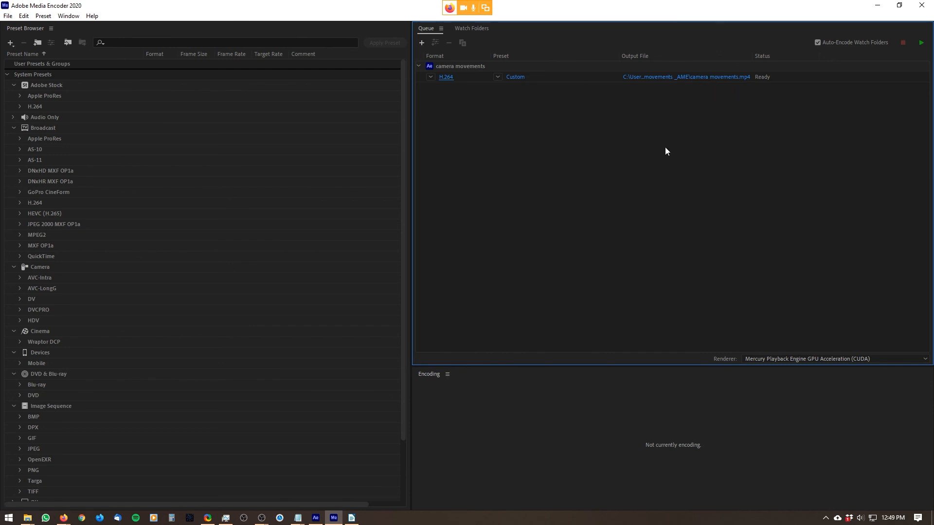
{"action": "right_click", "coordinate": [596, 77]}
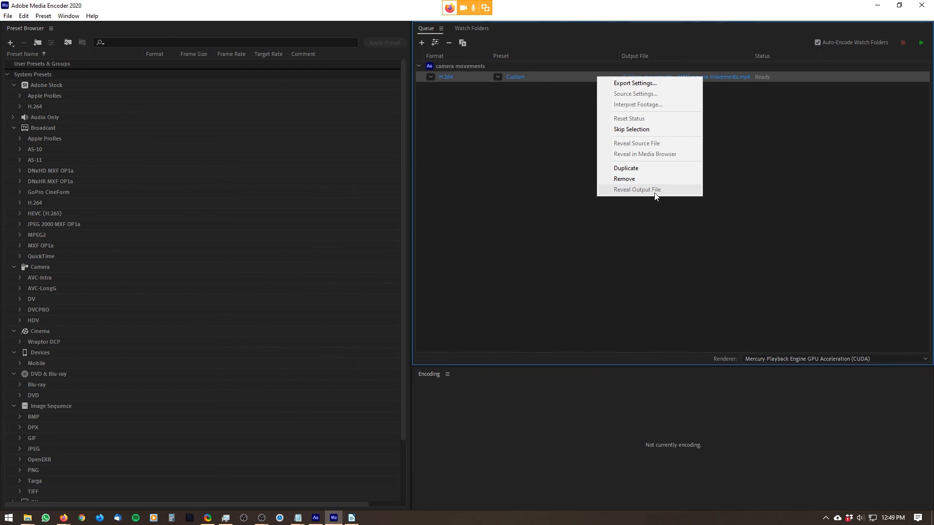
{"action": "left_click", "coordinate": [787, 187]}
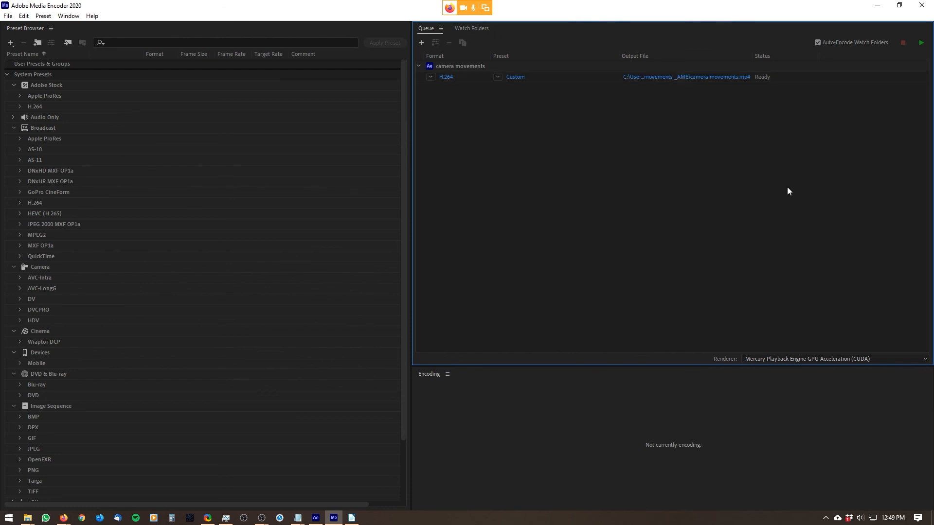
{"action": "left_click", "coordinate": [922, 44]}
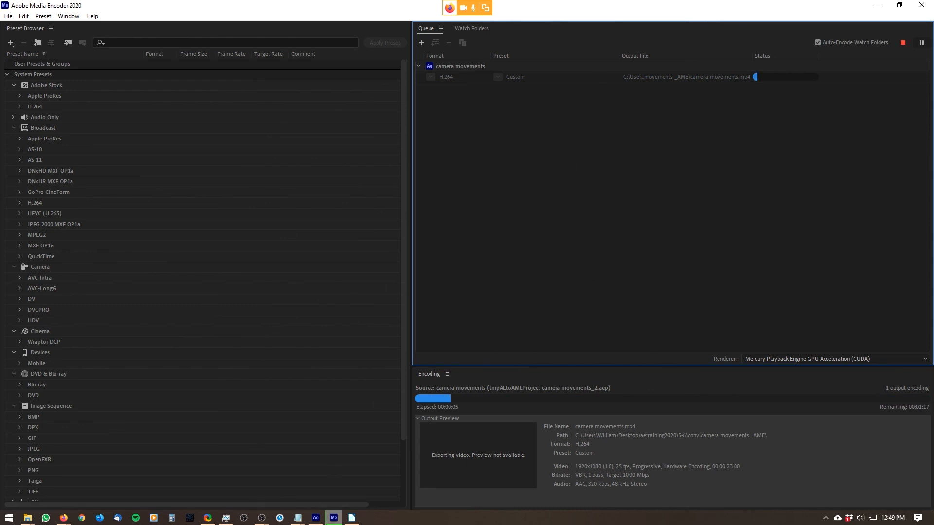
Switch to After Effects to view the composition during encoding and return to Media Encoder.
{"action": "left_click", "coordinate": [315, 517]}
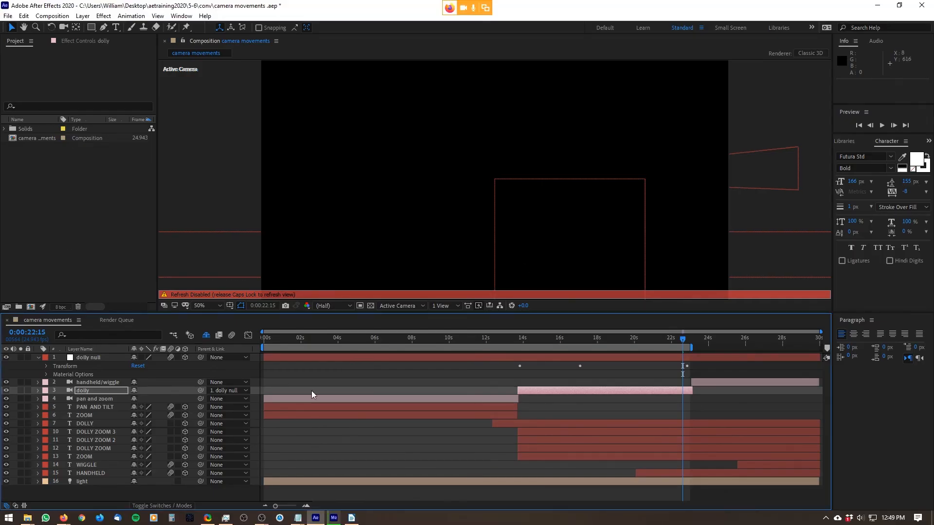
{"action": "left_click", "coordinate": [333, 517]}
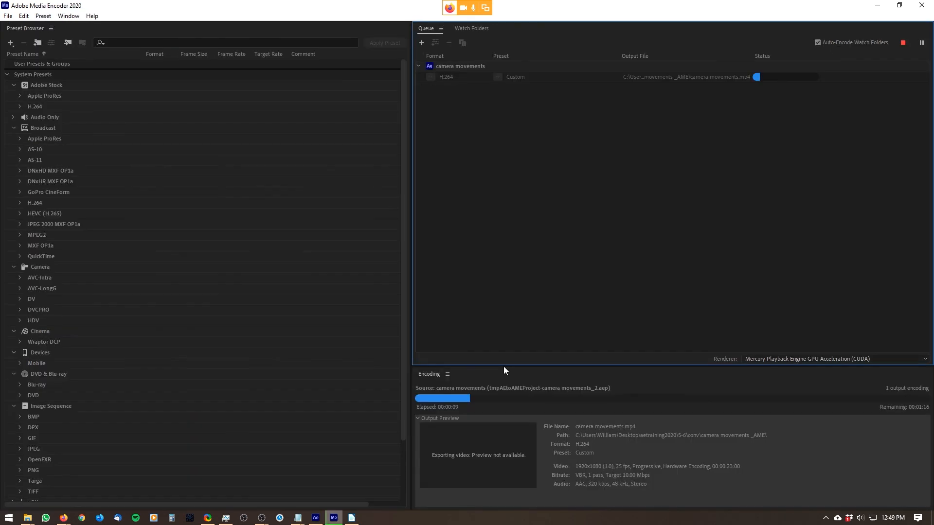